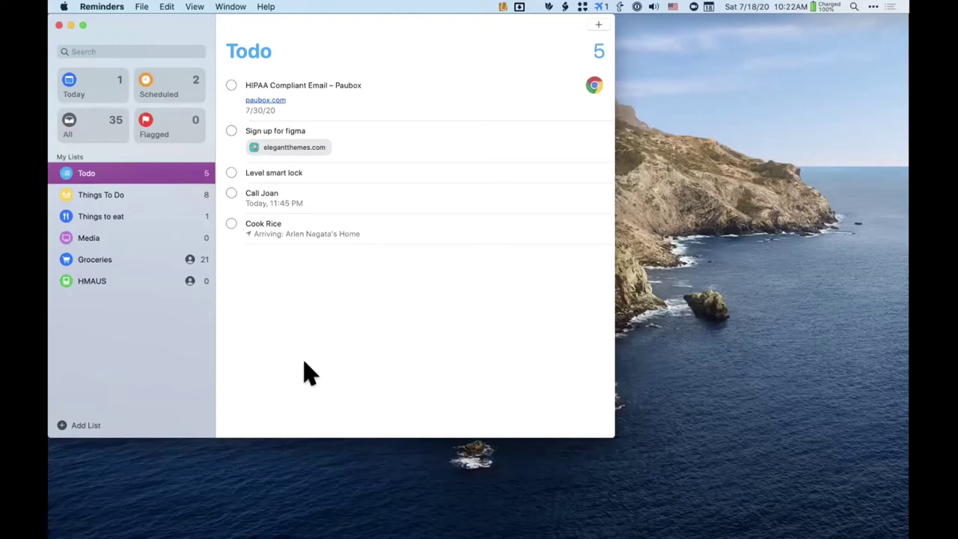
{"action": "left_click", "coordinate": [272, 351]}
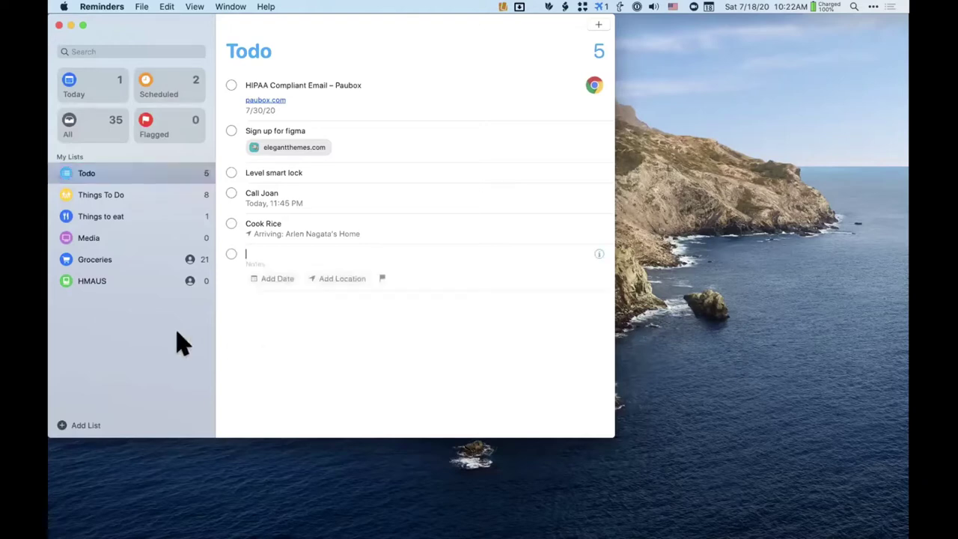
{"action": "left_click", "coordinate": [165, 341]}
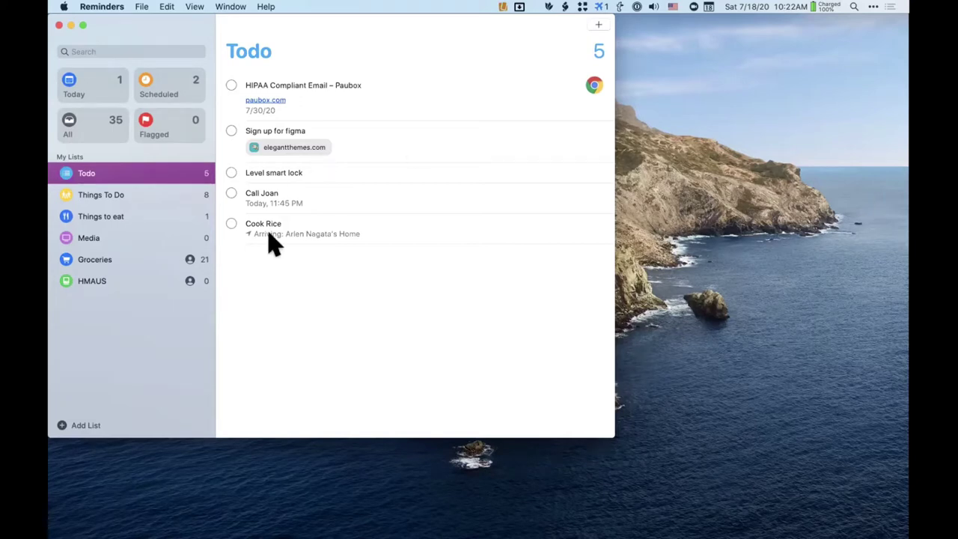
{"action": "left_click", "coordinate": [313, 289]}
{"action": "left_click", "coordinate": [171, 342]}
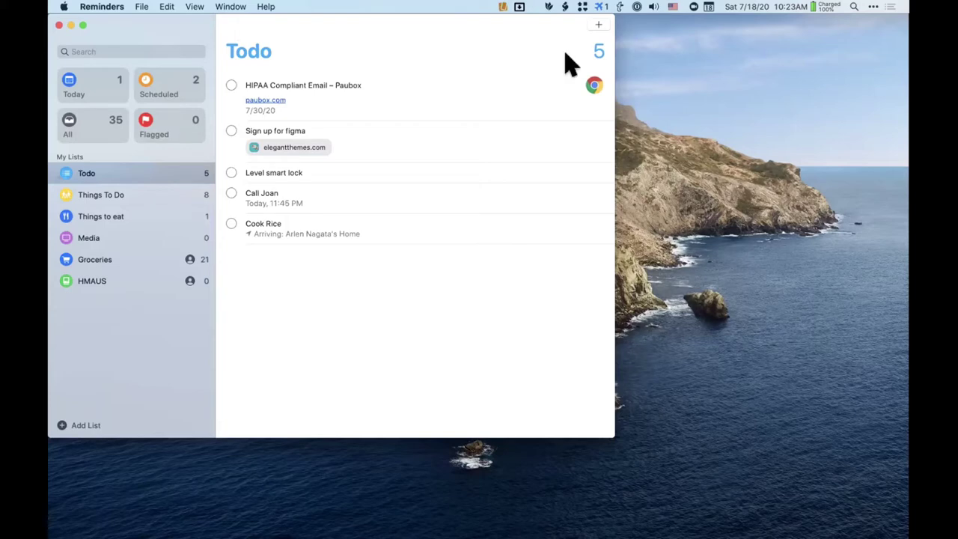
- Search all reminders for "zoo", and clear the search
{"action": "left_click", "coordinate": [111, 47]}
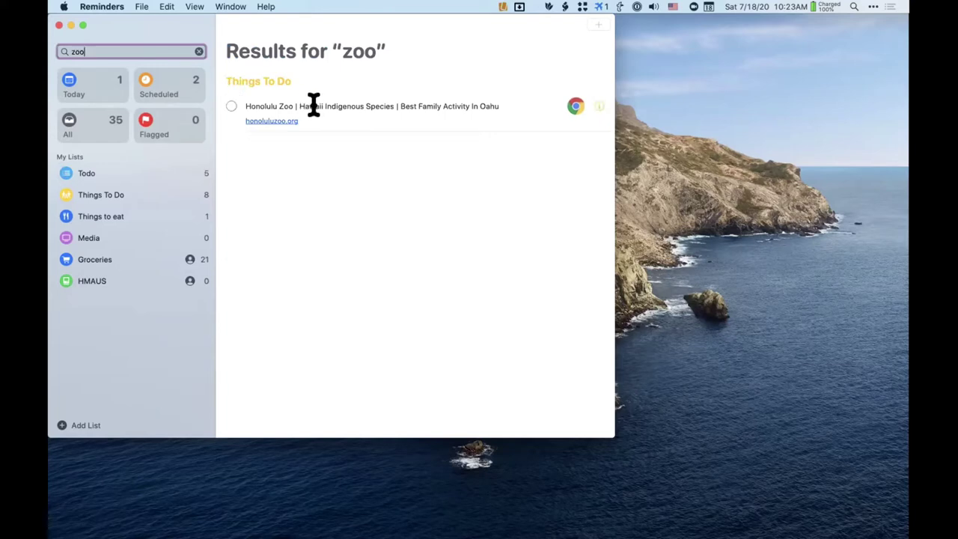
{"action": "left_click", "coordinate": [199, 51]}
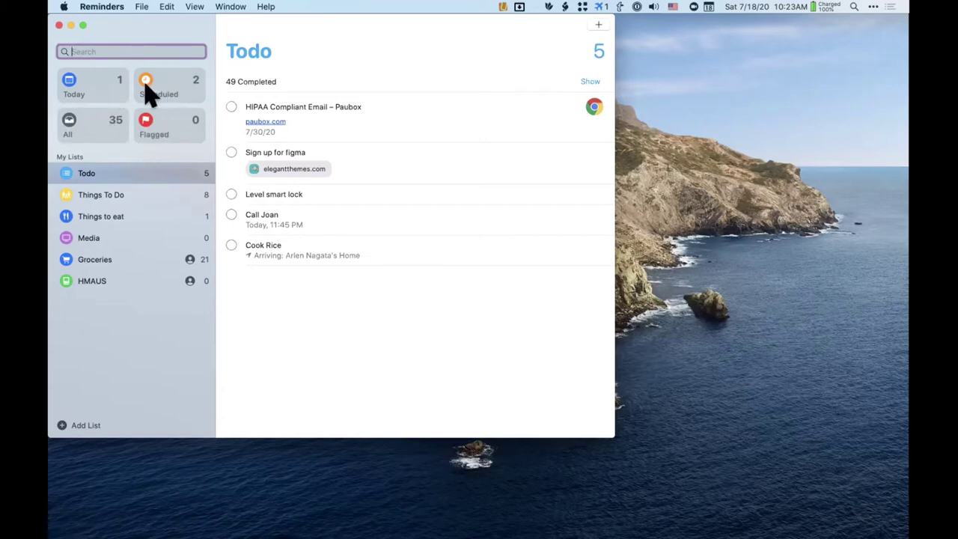
- Review the reminders in the Today, Scheduled, All and Flagged smart lists
{"action": "left_click", "coordinate": [95, 93]}
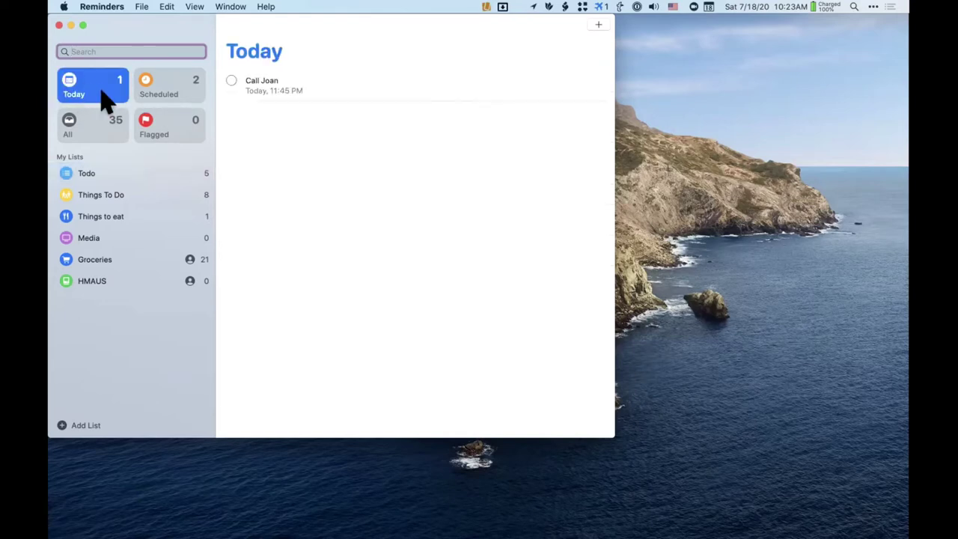
{"action": "left_click", "coordinate": [171, 93]}
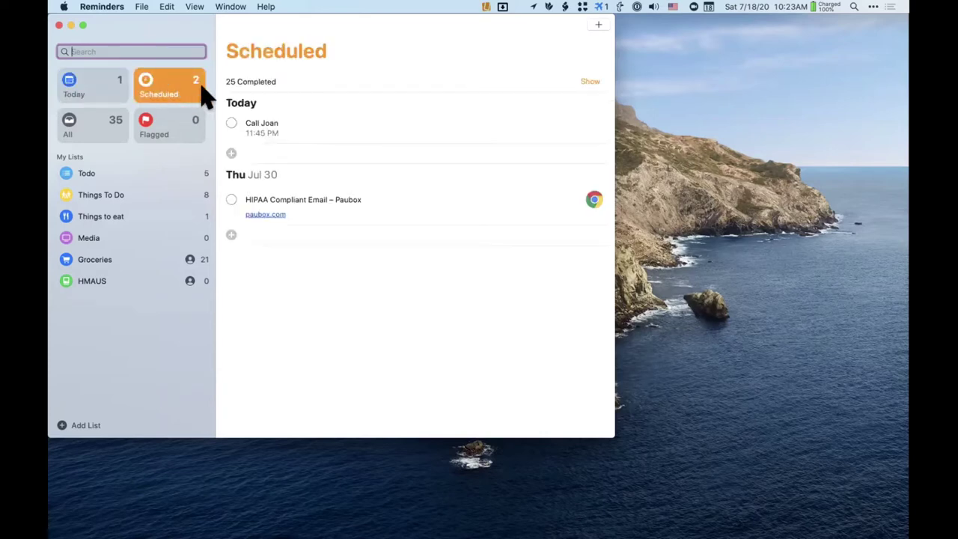
{"action": "mouse_move", "coordinate": [307, 198]}
{"action": "mouse_move", "coordinate": [274, 109]}
{"action": "left_click", "coordinate": [91, 124]}
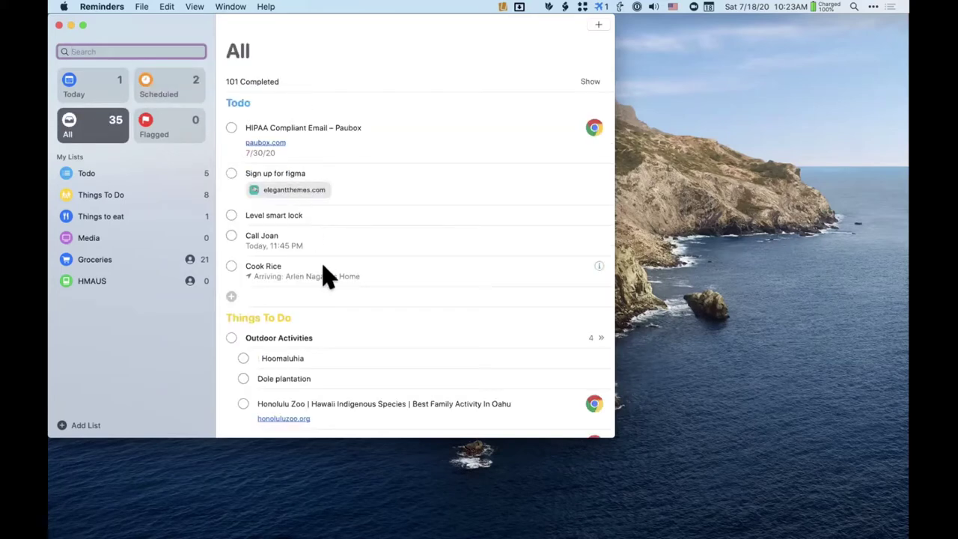
{"action": "scroll", "coordinate": [327, 274], "scroll_direction": "down", "scroll_amount": 3}
{"action": "scroll", "coordinate": [326, 274], "scroll_direction": "down", "scroll_amount": 5}
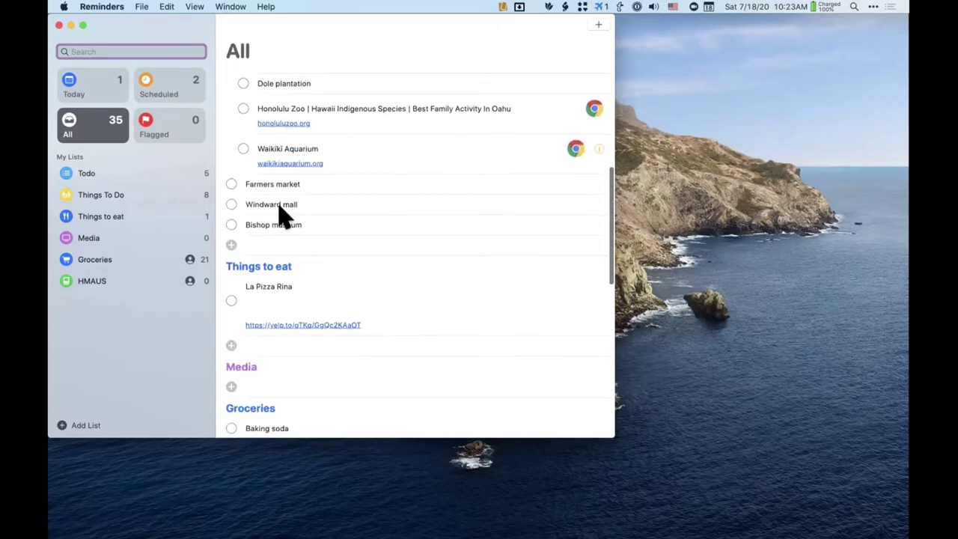
{"action": "scroll", "coordinate": [292, 317], "scroll_direction": "down", "scroll_amount": 7}
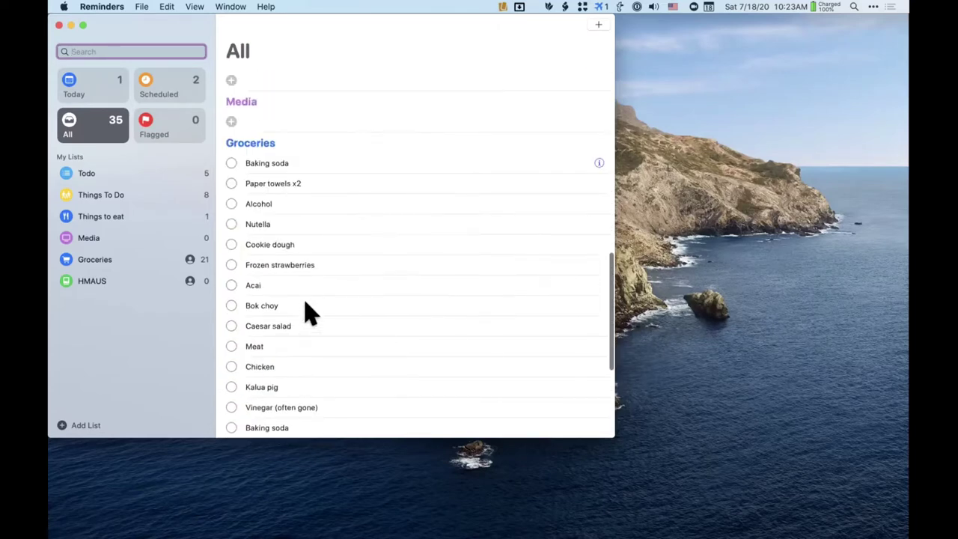
{"action": "scroll", "coordinate": [306, 312], "scroll_direction": "up", "scroll_amount": 6}
{"action": "left_click", "coordinate": [163, 128]}
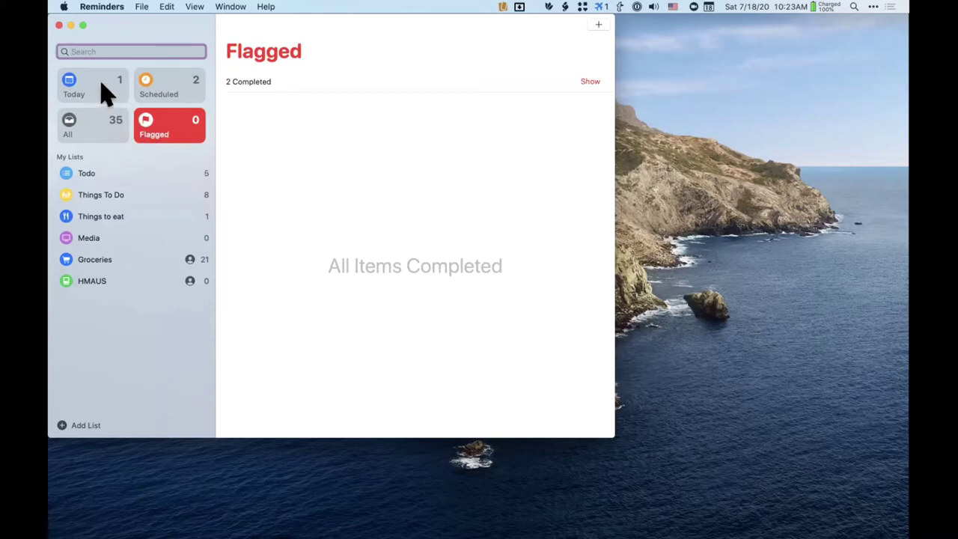
- Look through the reminders in the custom lists Todo, Things To Do and Things to eat
{"action": "left_click", "coordinate": [125, 169]}
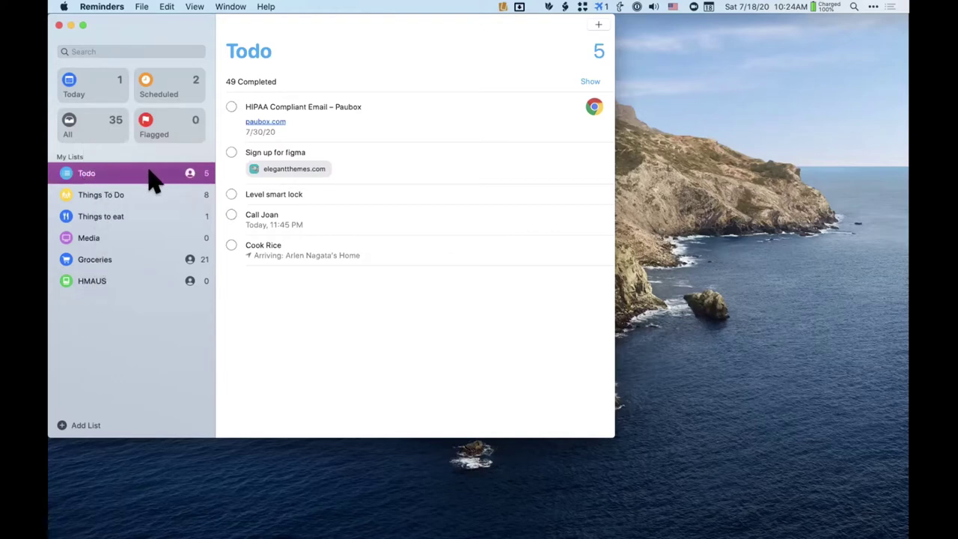
{"action": "left_click", "coordinate": [118, 196]}
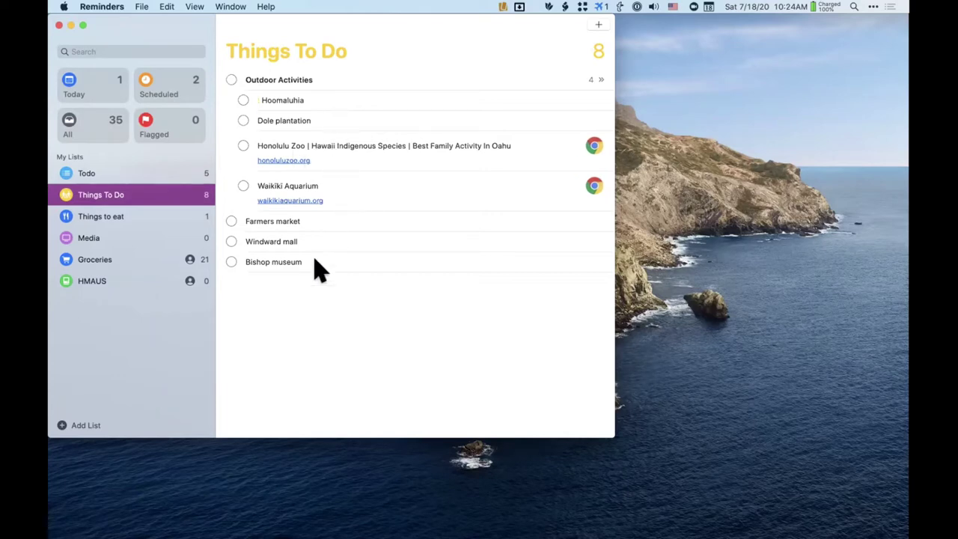
{"action": "left_click", "coordinate": [292, 288]}
{"action": "left_click", "coordinate": [239, 349]}
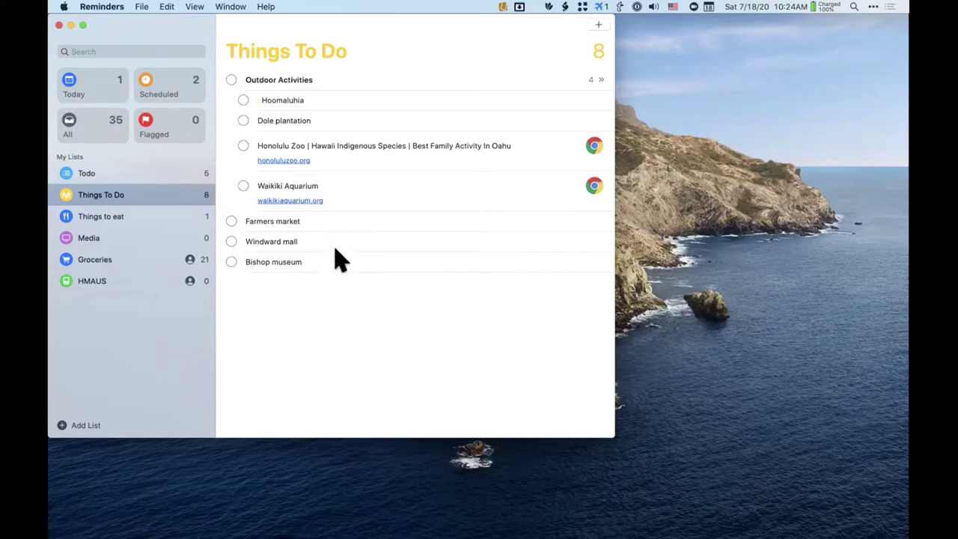
{"action": "left_click", "coordinate": [143, 338]}
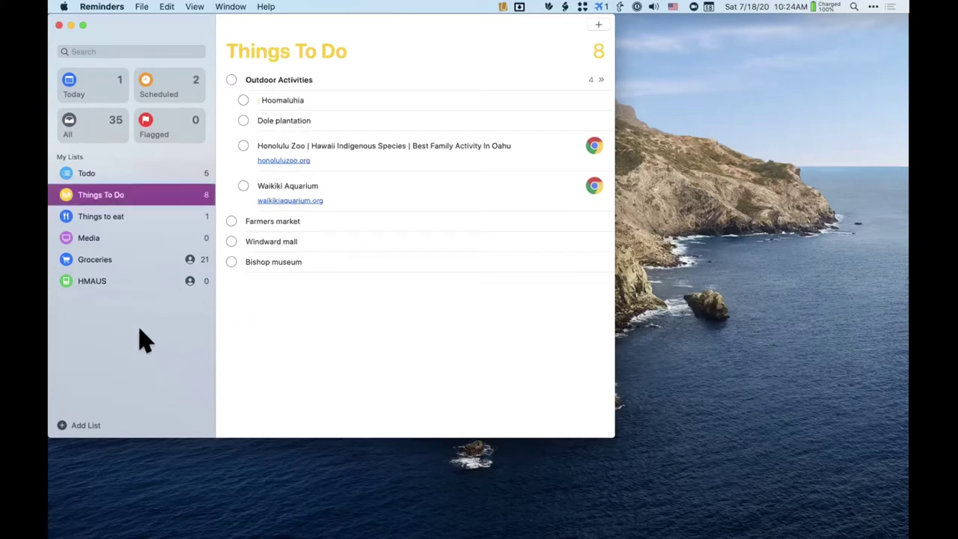
{"action": "left_click", "coordinate": [105, 218]}
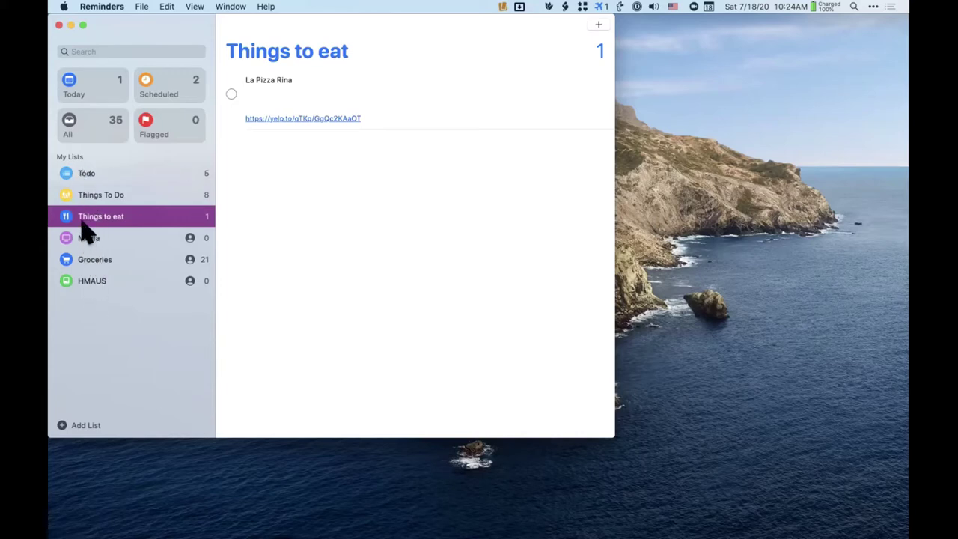
{"action": "left_click", "coordinate": [64, 178]}
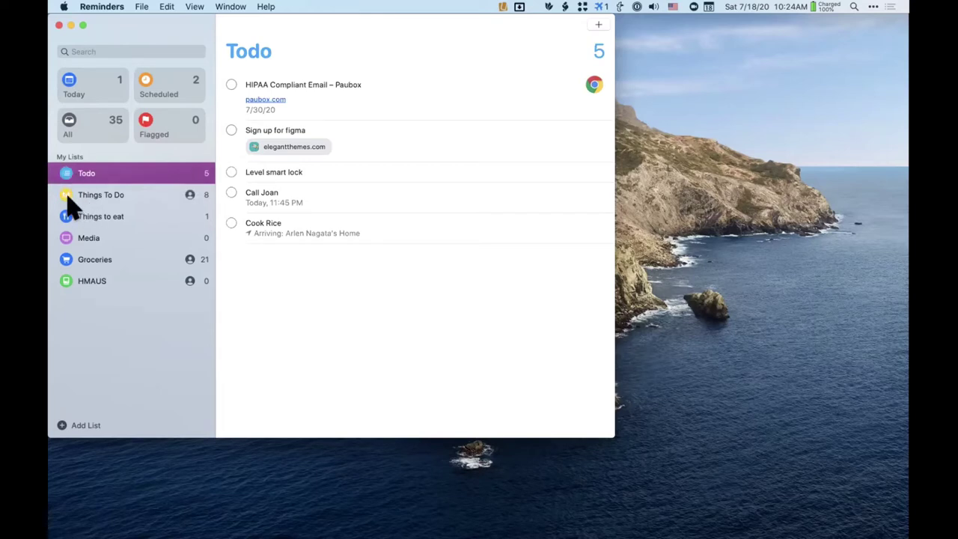
{"action": "left_click", "coordinate": [65, 199]}
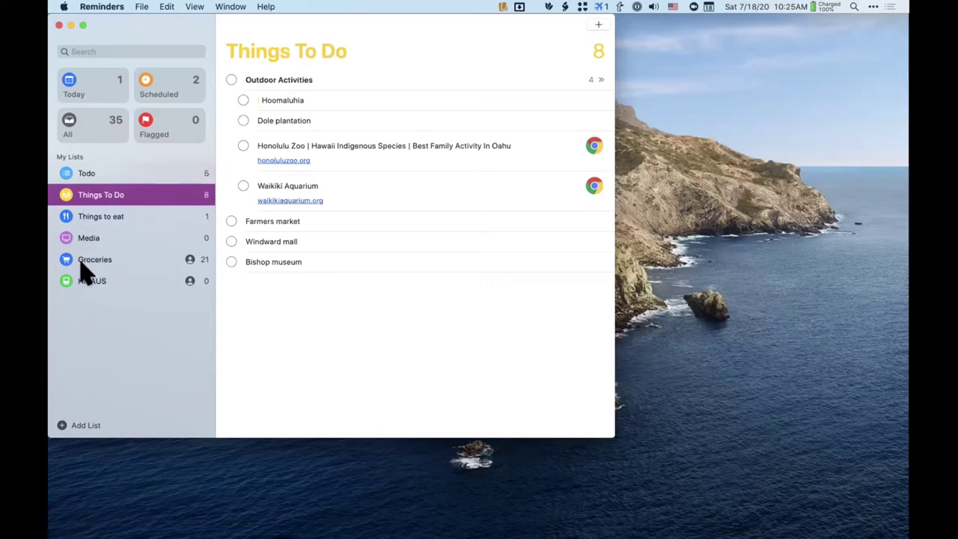
- Move the Groceries list directly above Media, and add a new list named Shopping
{"action": "left_click_drag", "start_coordinate": [88, 259], "coordinate": [104, 288]}
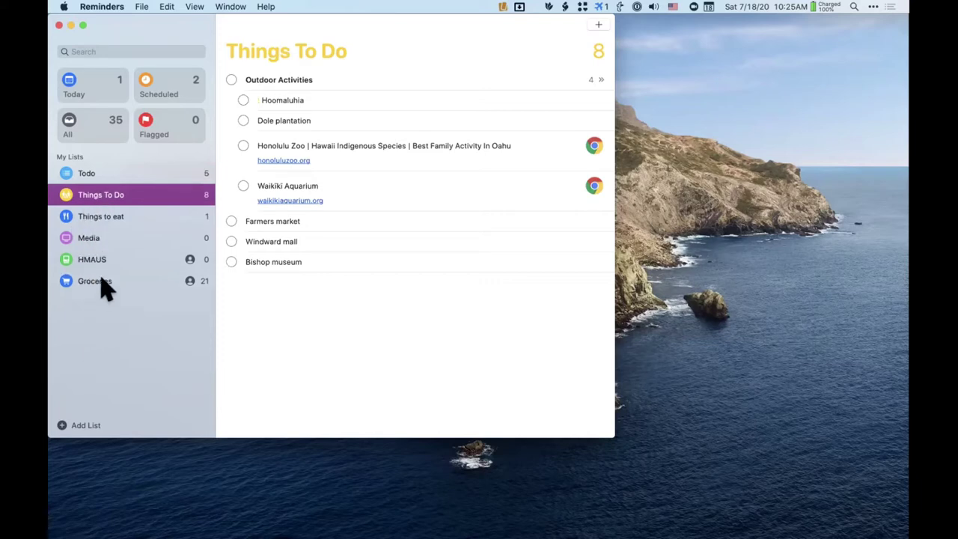
{"action": "left_click", "coordinate": [76, 425]}
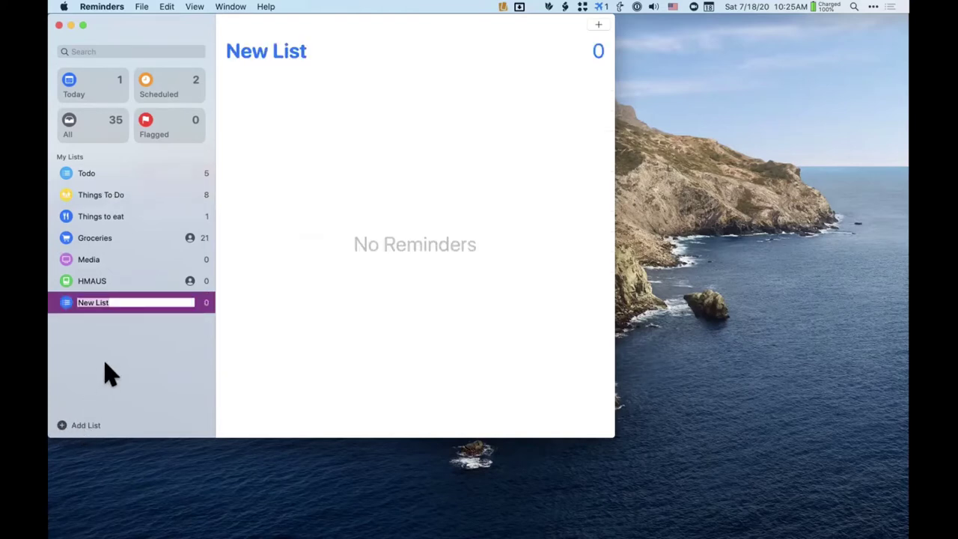
{"action": "type", "text": "Shopping"}
{"action": "key", "text": "Return"}
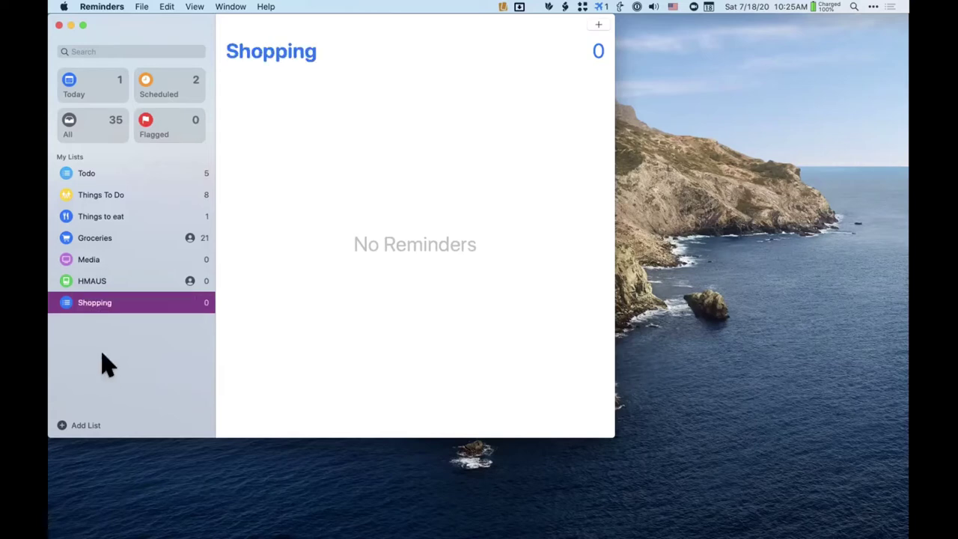
- Set the Shopping list's colour to yellow and its icon to the shopping cart
{"action": "right_click", "coordinate": [65, 310]}
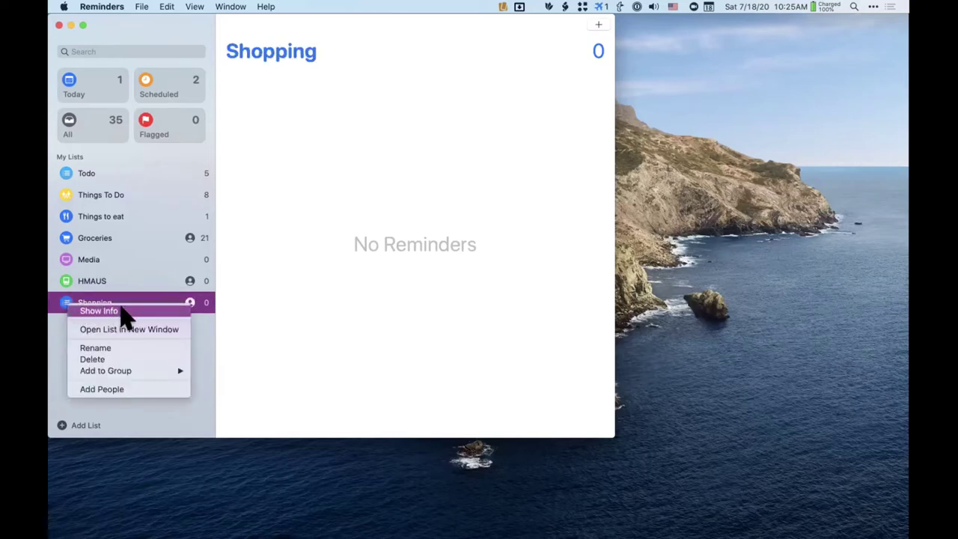
{"action": "left_click", "coordinate": [121, 311]}
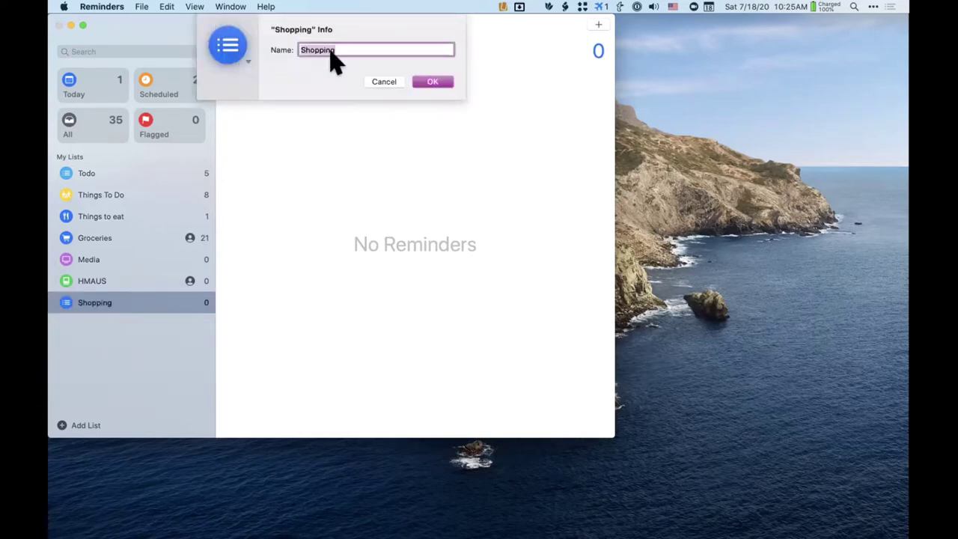
{"action": "left_click", "coordinate": [240, 63]}
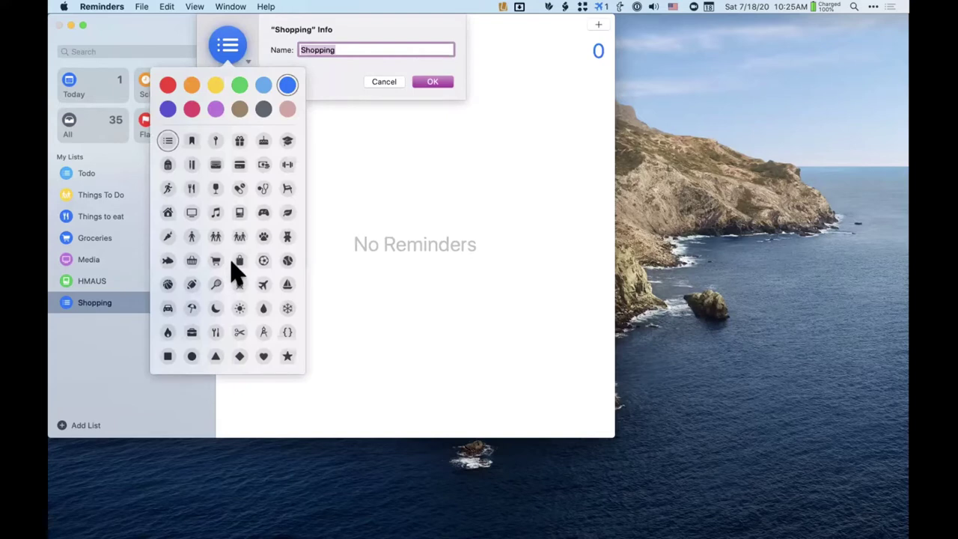
{"action": "left_click", "coordinate": [215, 86]}
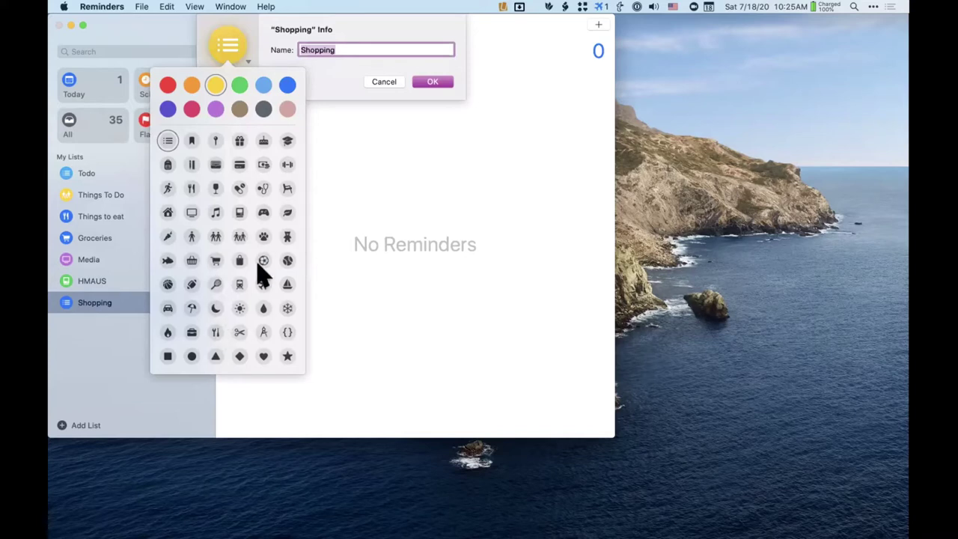
{"action": "left_click", "coordinate": [214, 260]}
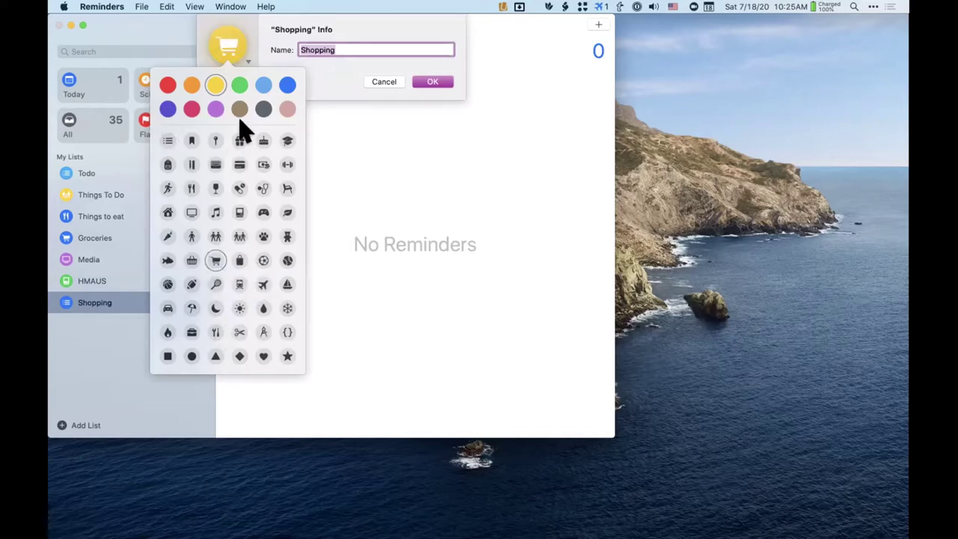
{"action": "left_click", "coordinate": [434, 81]}
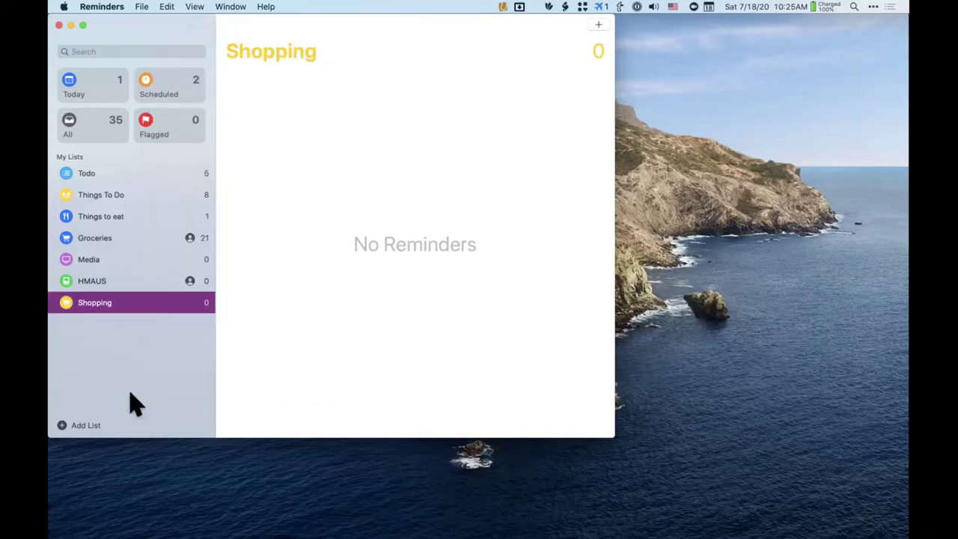
- Share the HMAUS list by inviting more people through Messages
{"action": "left_click", "coordinate": [85, 283]}
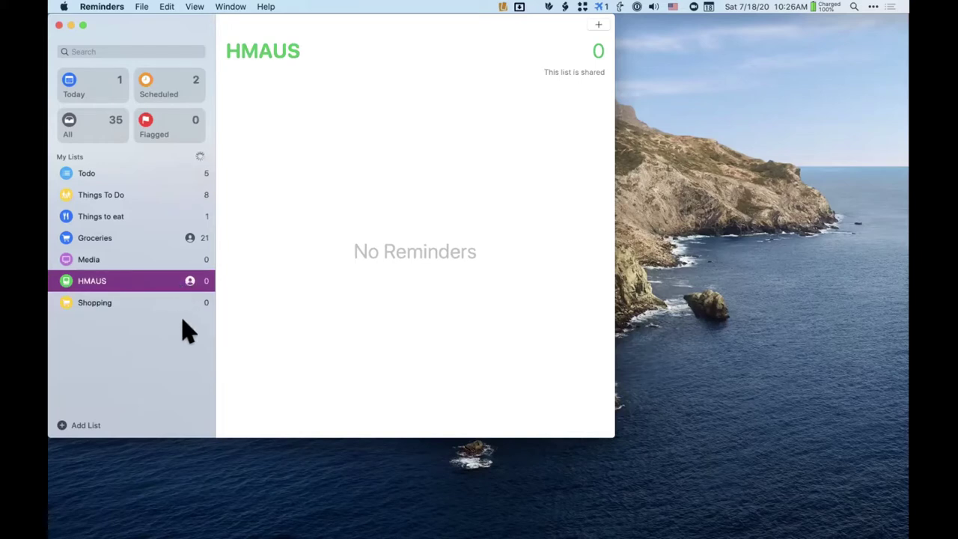
{"action": "left_click", "coordinate": [183, 277]}
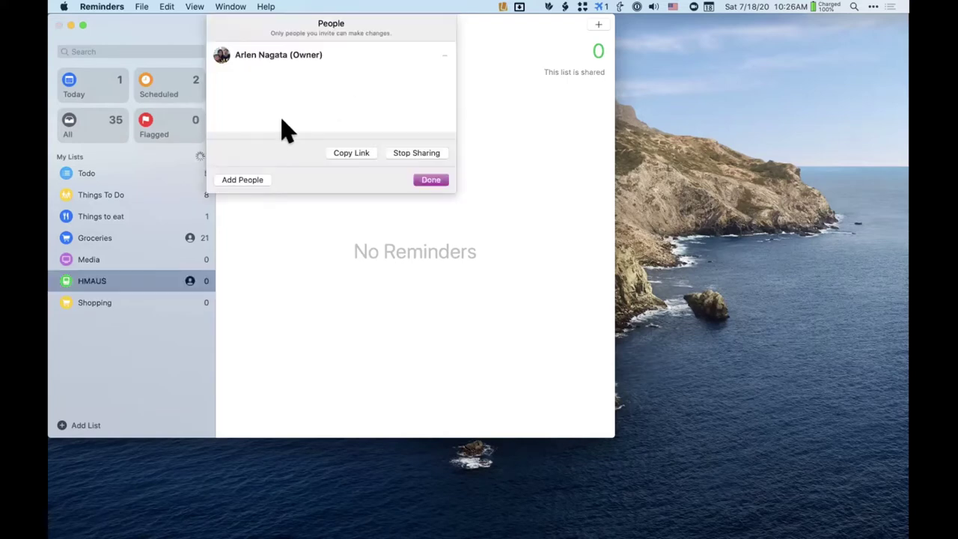
{"action": "left_click", "coordinate": [244, 179]}
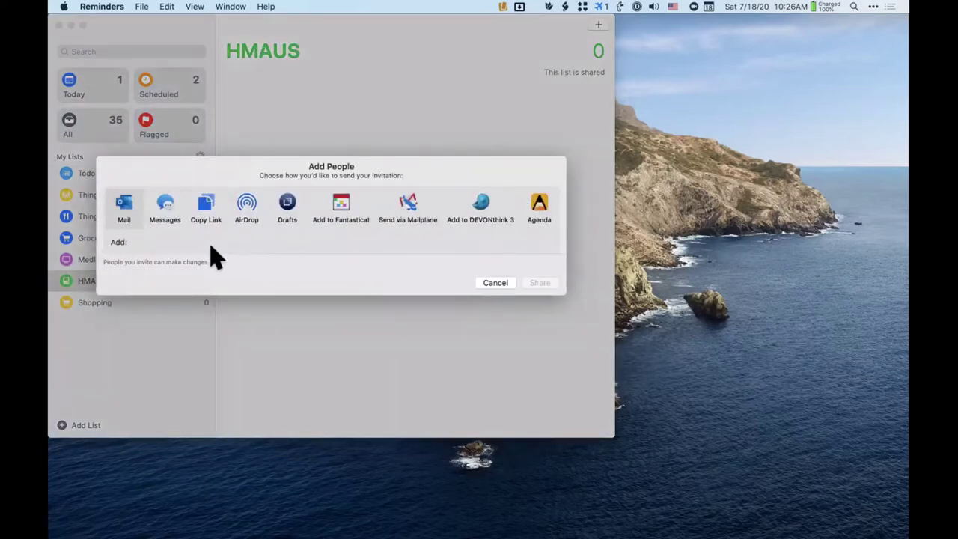
{"action": "left_click", "coordinate": [165, 202]}
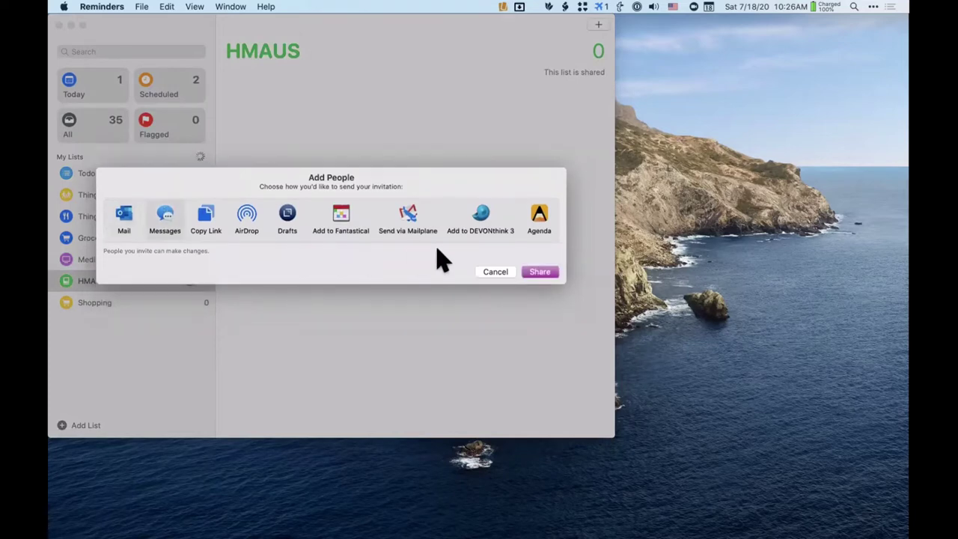
{"action": "left_click", "coordinate": [549, 271]}
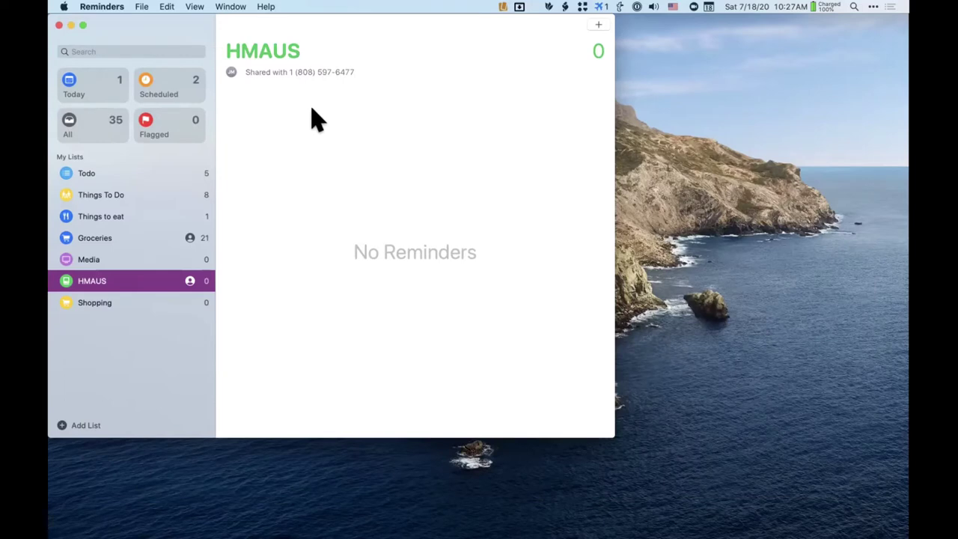
- Add a reminder titled "First Item" to the shared HMAUS list
{"action": "left_click", "coordinate": [300, 149]}
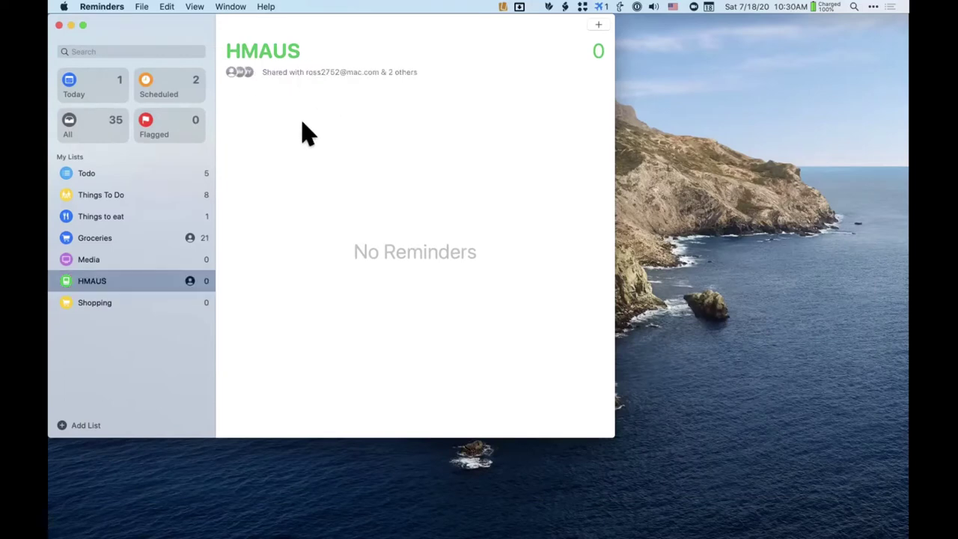
{"action": "left_click", "coordinate": [306, 133]}
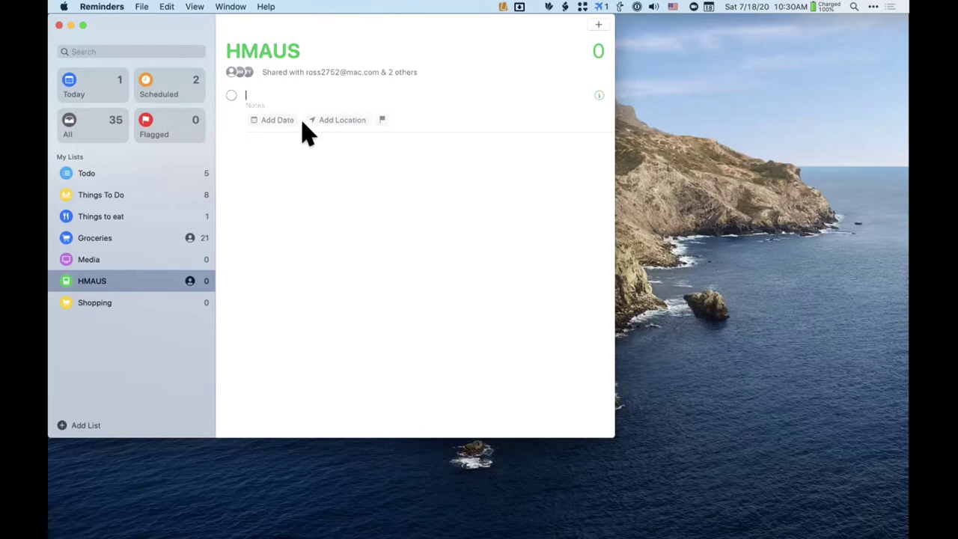
{"action": "type", "text": "First Item"}
{"action": "key", "text": "Return"}
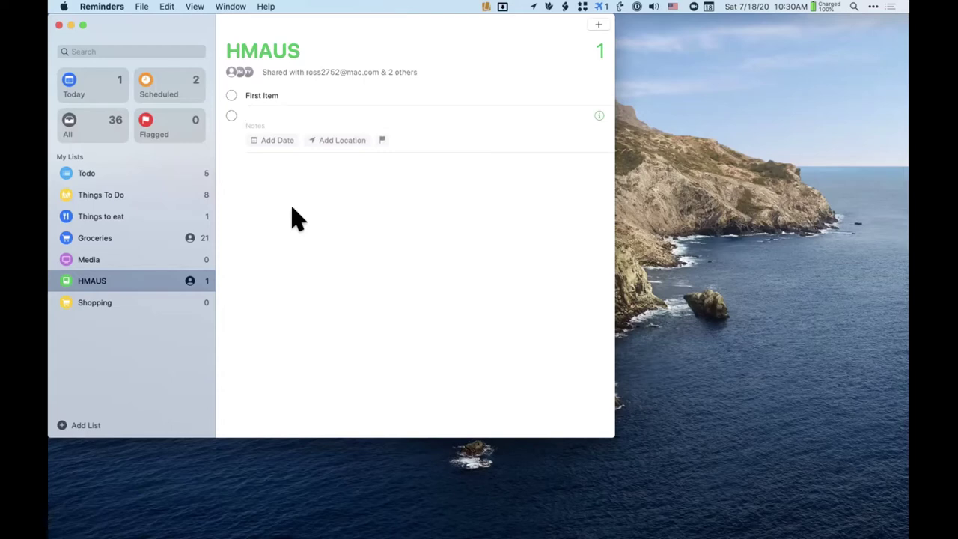
- Add a reminder titled "Second Item" below First Item in the shared HMAUS list
{"action": "type", "text": "Second Item"}
{"action": "key", "text": "Return"}
{"action": "left_click", "coordinate": [398, 242]}
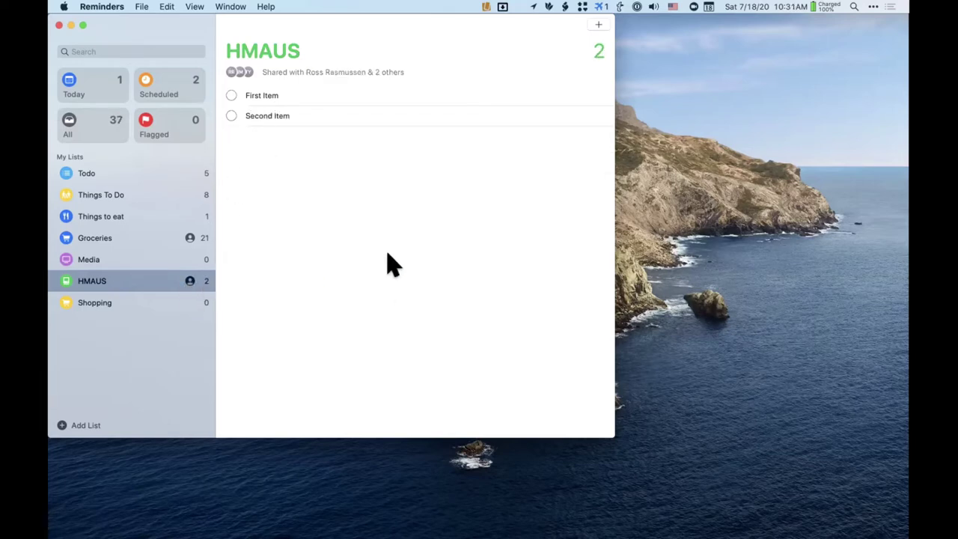
- Review the people who share the HMAUS list and their invitation status
{"action": "left_click", "coordinate": [289, 90]}
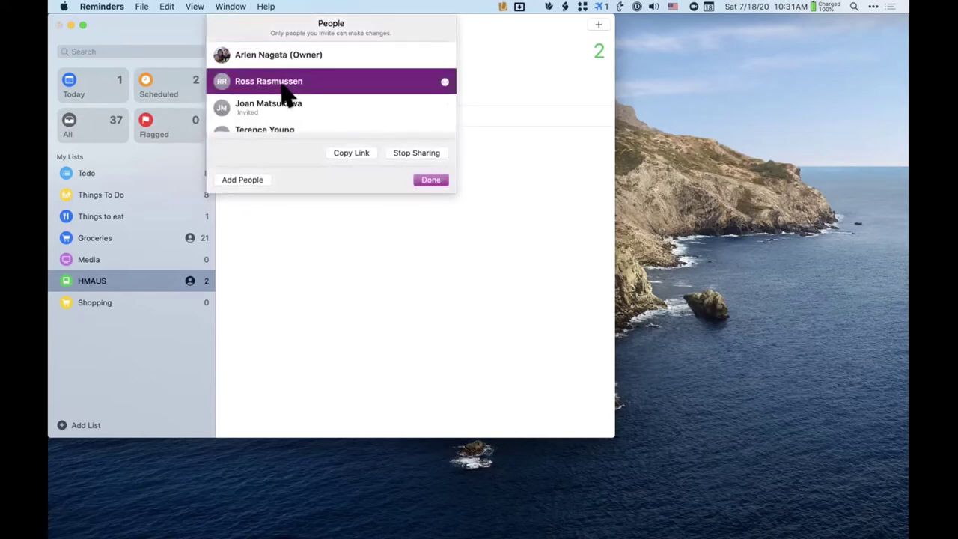
{"action": "scroll", "coordinate": [348, 100], "scroll_direction": "down", "scroll_amount": 2}
{"action": "scroll", "coordinate": [345, 99], "scroll_direction": "up", "scroll_amount": 2}
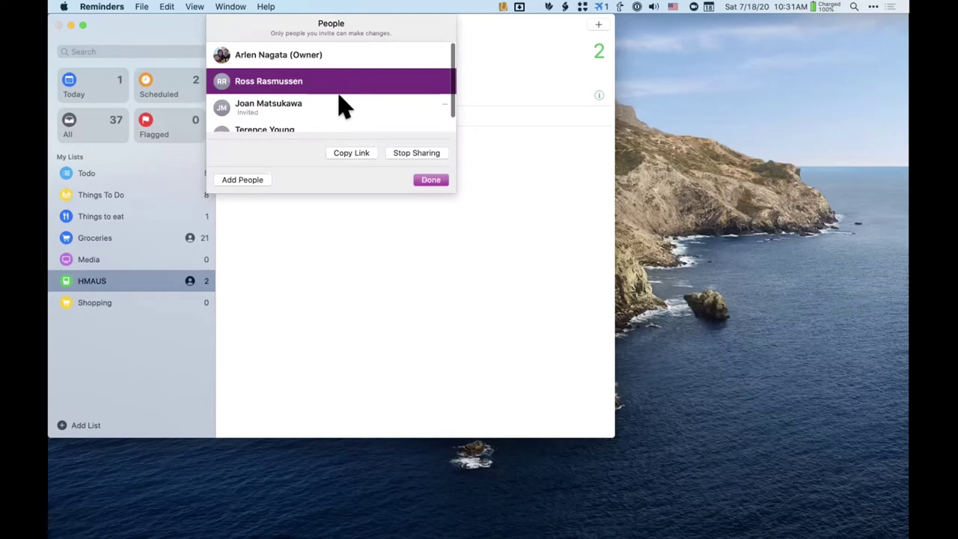
{"action": "left_click", "coordinate": [430, 180]}
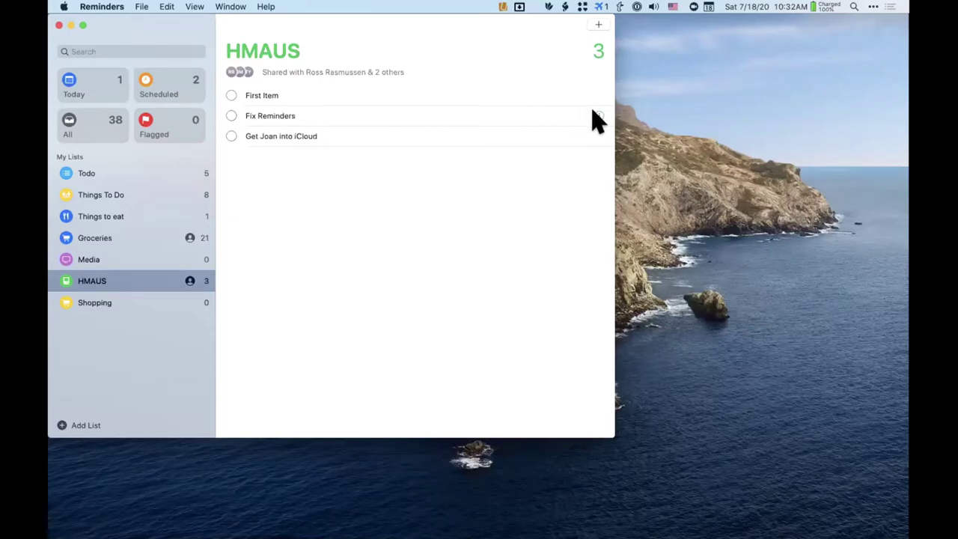
- Examine the detail options of the Fix Reminders item in the HMAUS list
{"action": "left_click", "coordinate": [596, 116]}
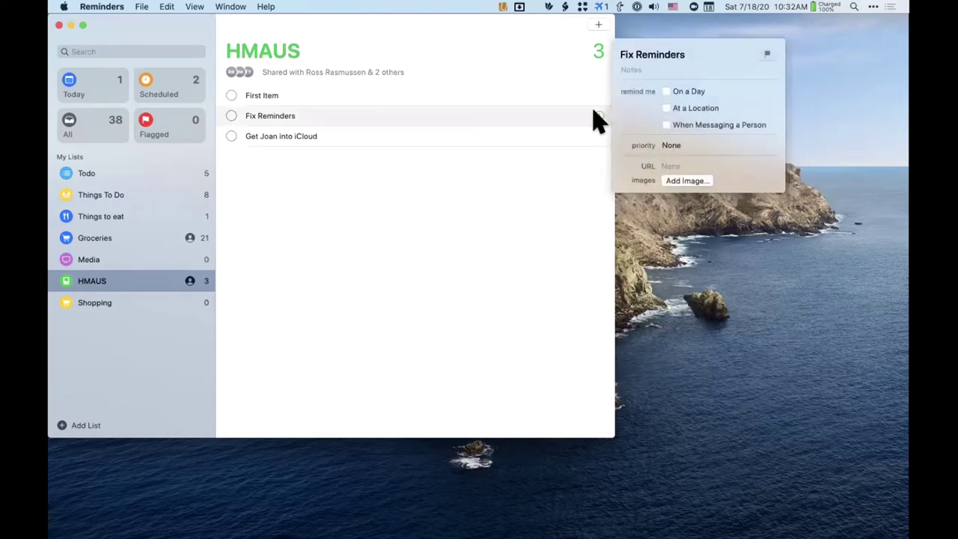
{"action": "left_click", "coordinate": [299, 116]}
{"action": "left_click", "coordinate": [338, 172]}
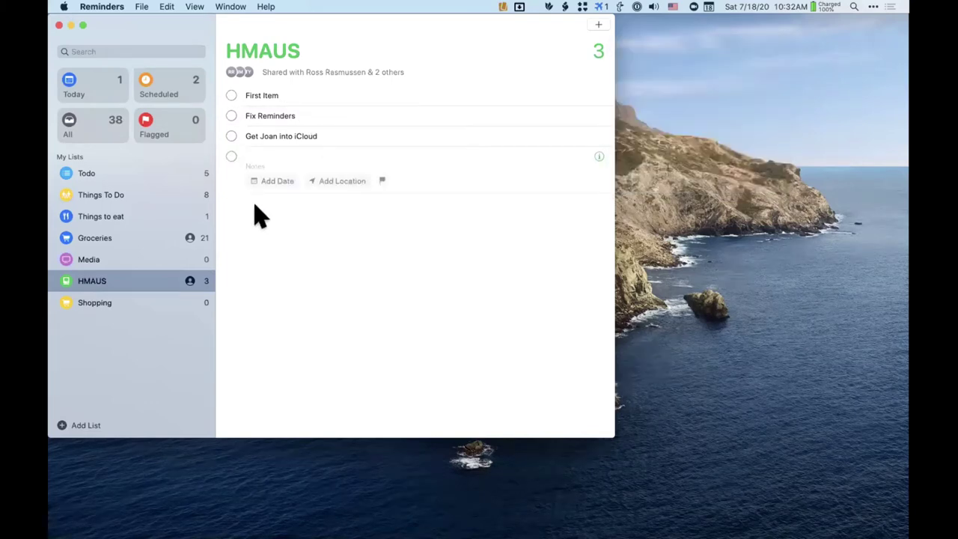
{"action": "left_click", "coordinate": [303, 232]}
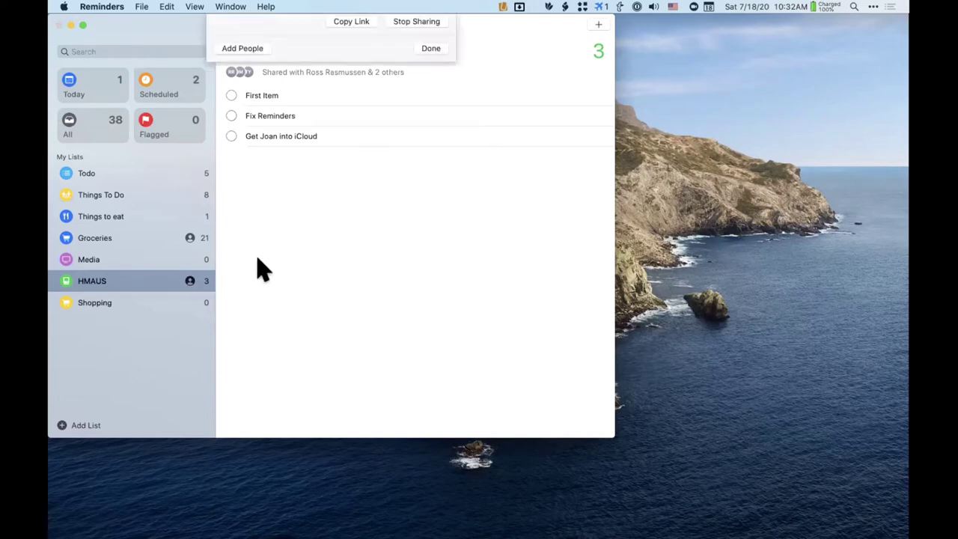
- Examine the invitation methods for adding people to the HMAUS list, including AirDrop, without sending an invitation
{"action": "left_click", "coordinate": [256, 180]}
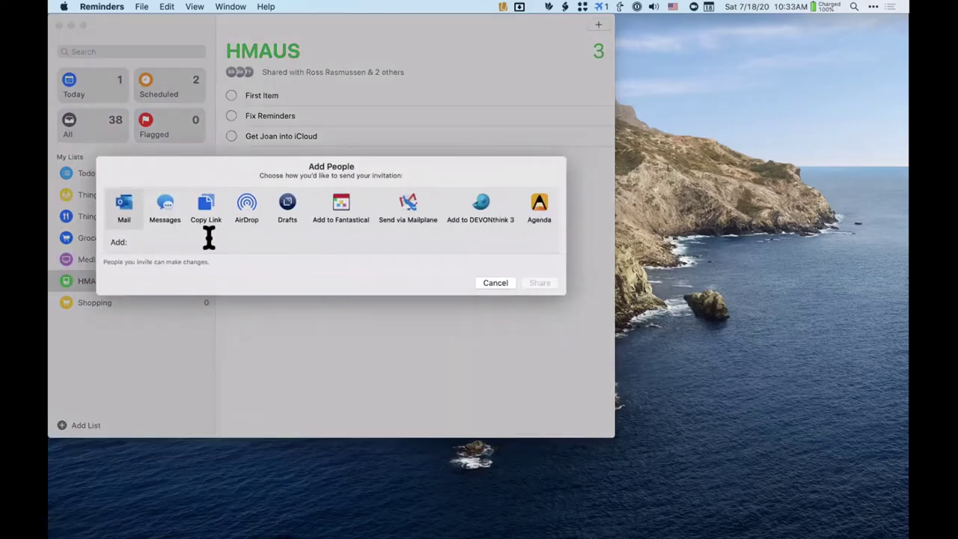
{"action": "left_click", "coordinate": [247, 236]}
{"action": "left_click", "coordinate": [247, 202]}
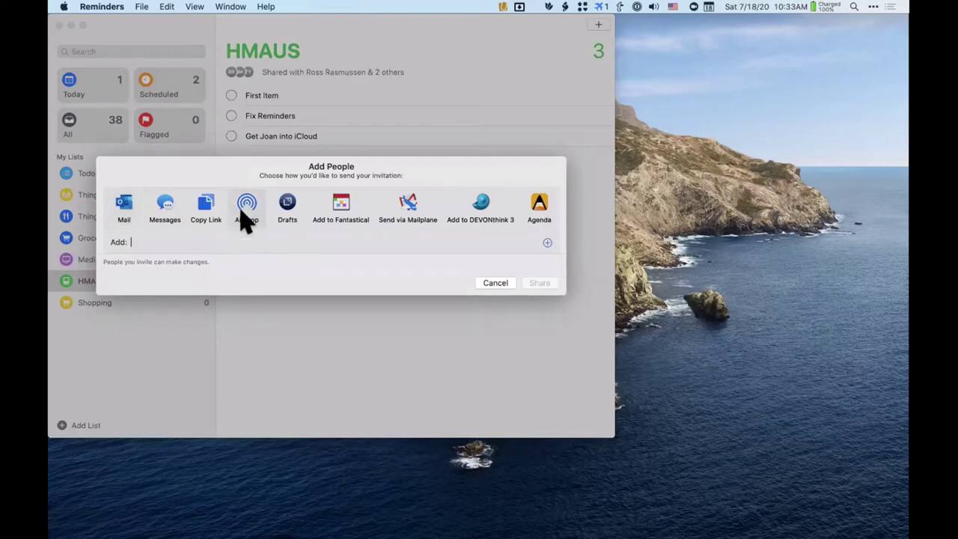
{"action": "left_click", "coordinate": [247, 210]}
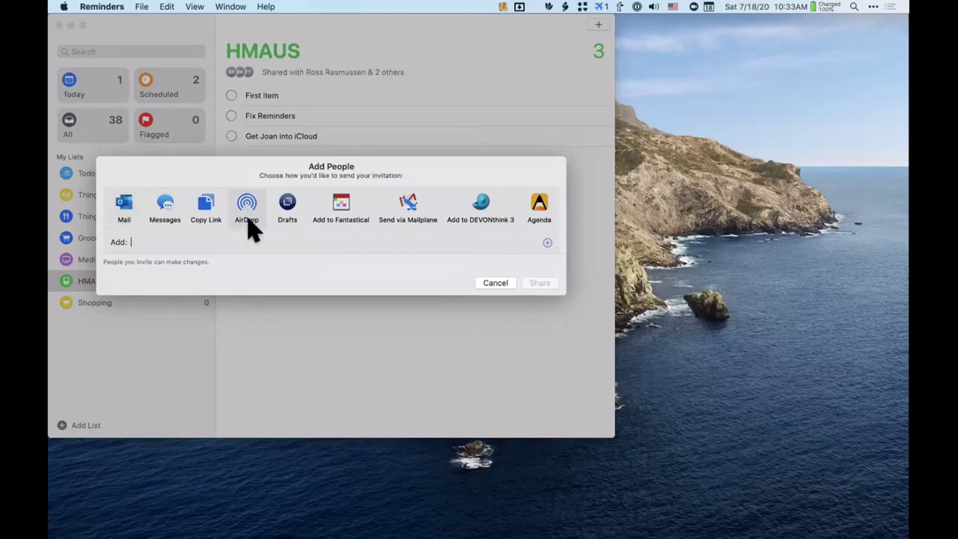
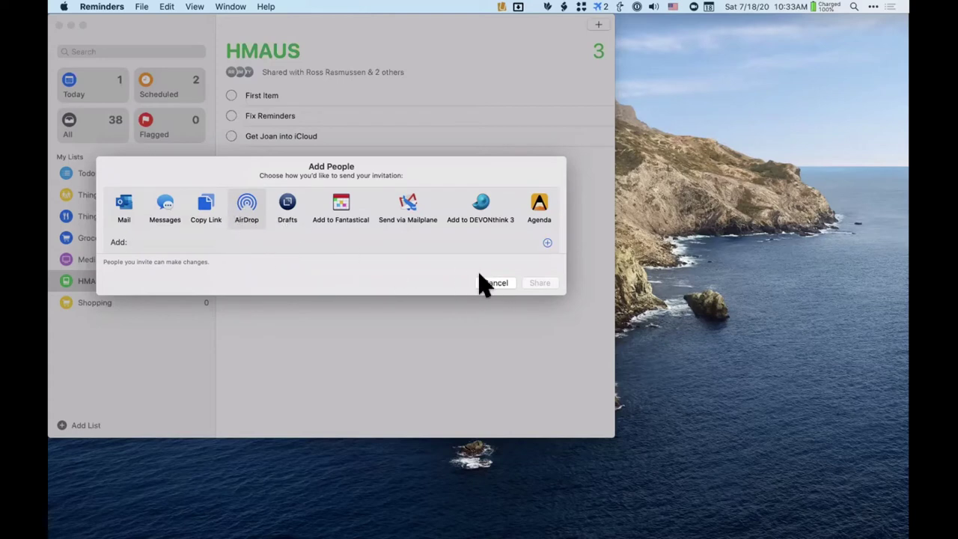
{"action": "left_click", "coordinate": [496, 283]}
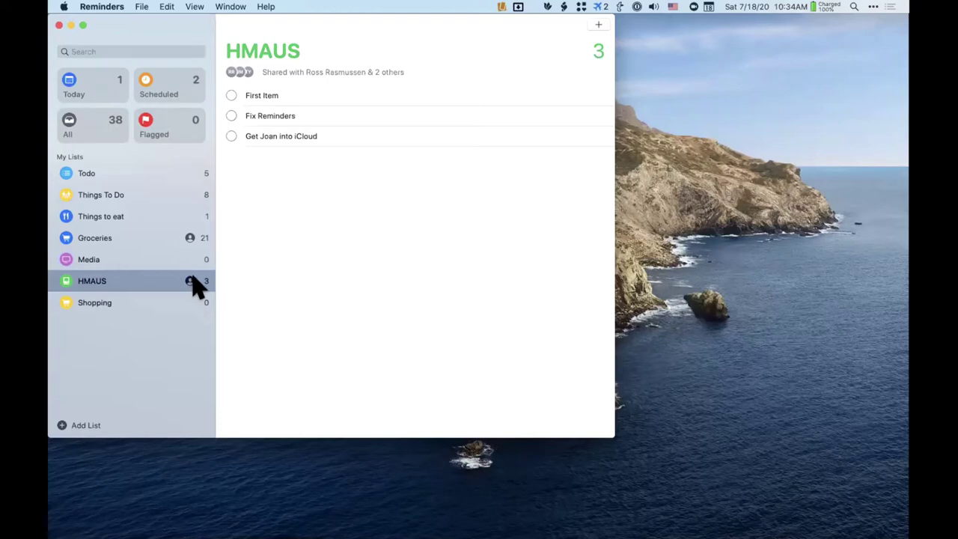
{"action": "left_click", "coordinate": [335, 257]}
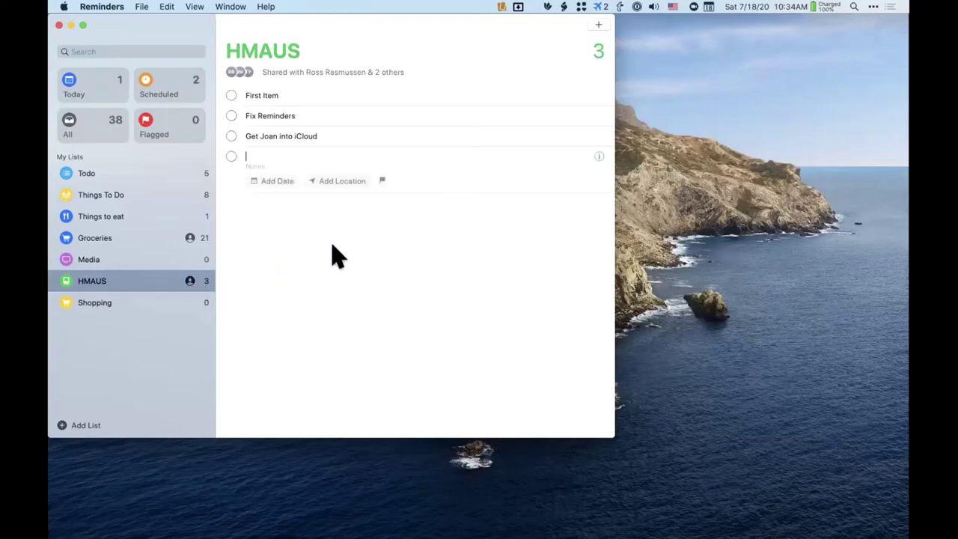
{"action": "left_click", "coordinate": [305, 249]}
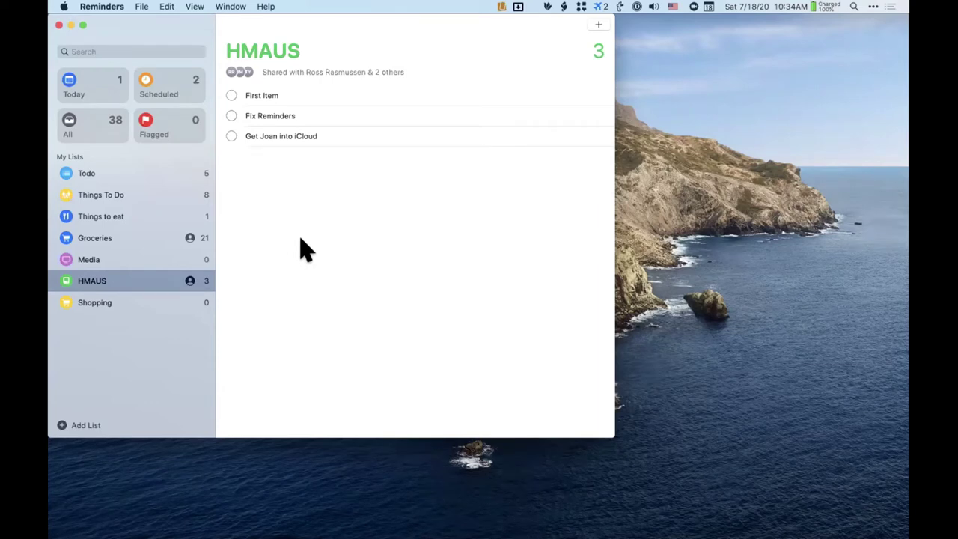
{"action": "left_click", "coordinate": [276, 176]}
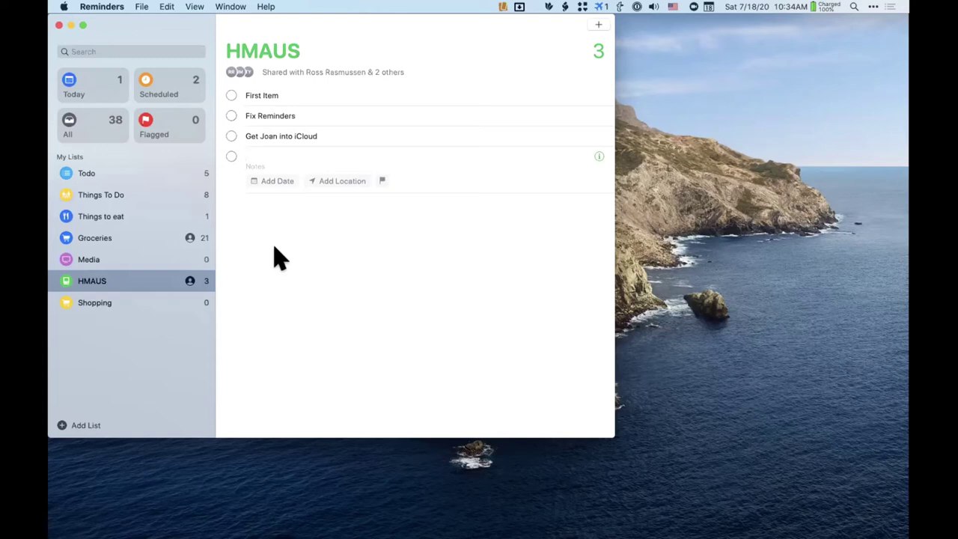
- Review the items in the shared Groceries list
{"action": "left_click", "coordinate": [146, 238]}
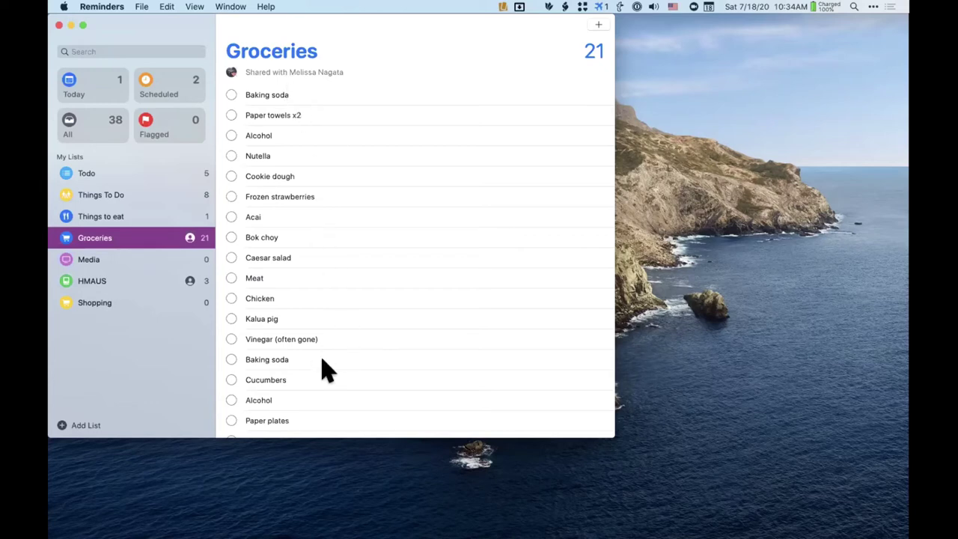
{"action": "scroll", "coordinate": [296, 262], "scroll_direction": "down", "scroll_amount": 1}
{"action": "scroll", "coordinate": [296, 262], "scroll_direction": "up", "scroll_amount": 3}
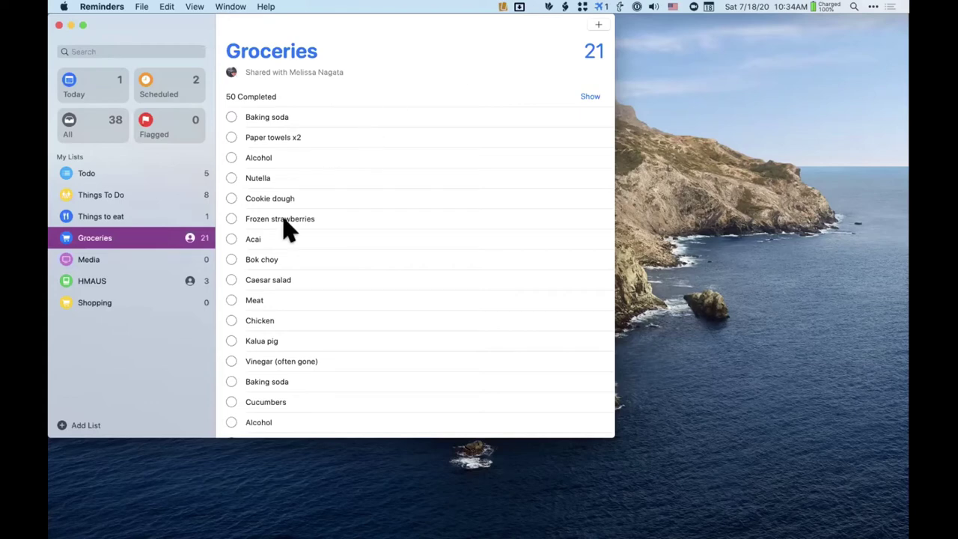
- Mark Fix Reminders as completed in the HMAUS list and create a new reminder with its details open
{"action": "left_click", "coordinate": [112, 281]}
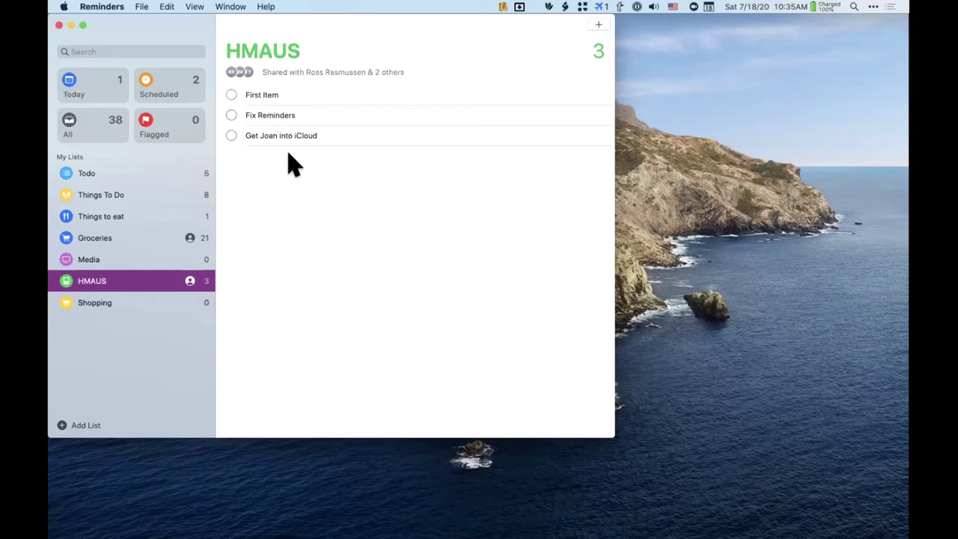
{"action": "left_click", "coordinate": [230, 115]}
{"action": "left_click", "coordinate": [603, 142]}
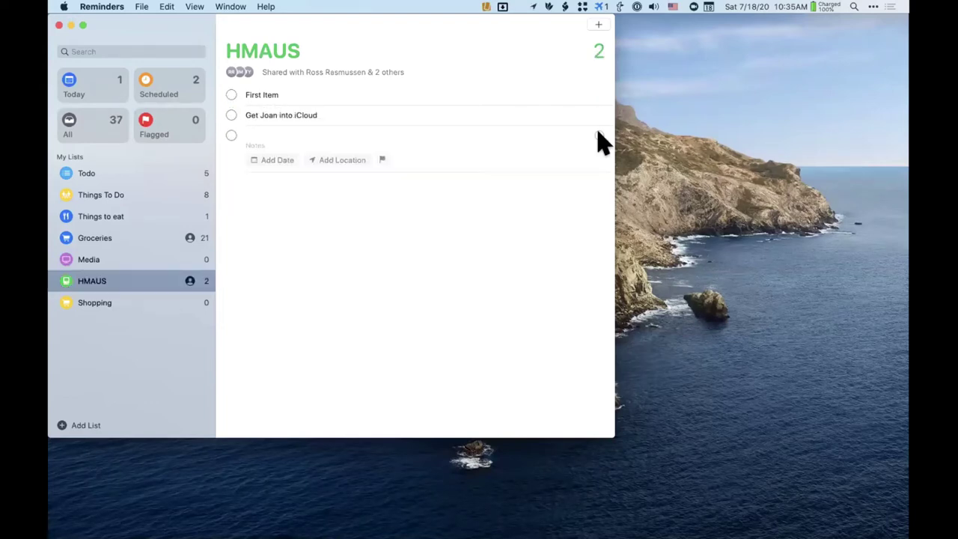
{"action": "left_click", "coordinate": [602, 139]}
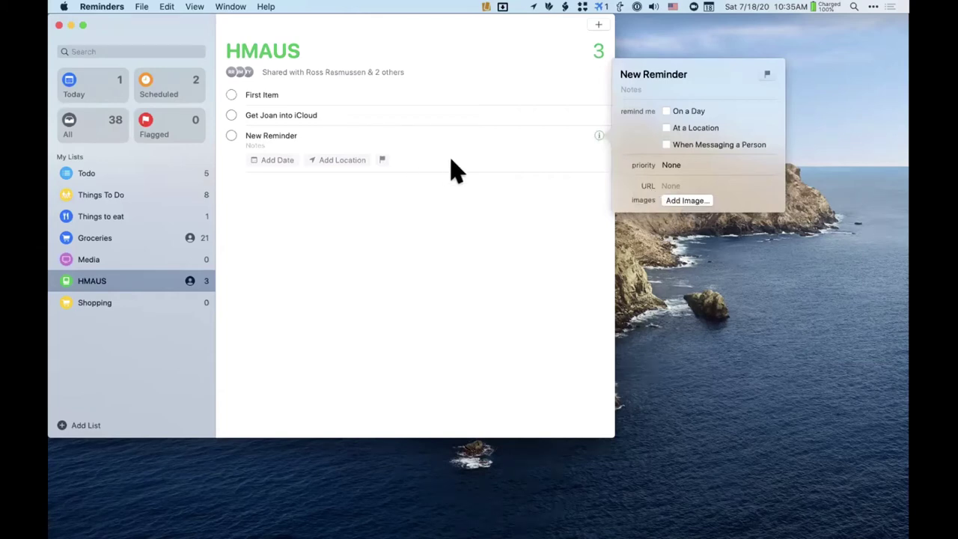
- Attach a picture from the Photos library to the new reminder in the HMAUS list
{"action": "left_click", "coordinate": [690, 200]}
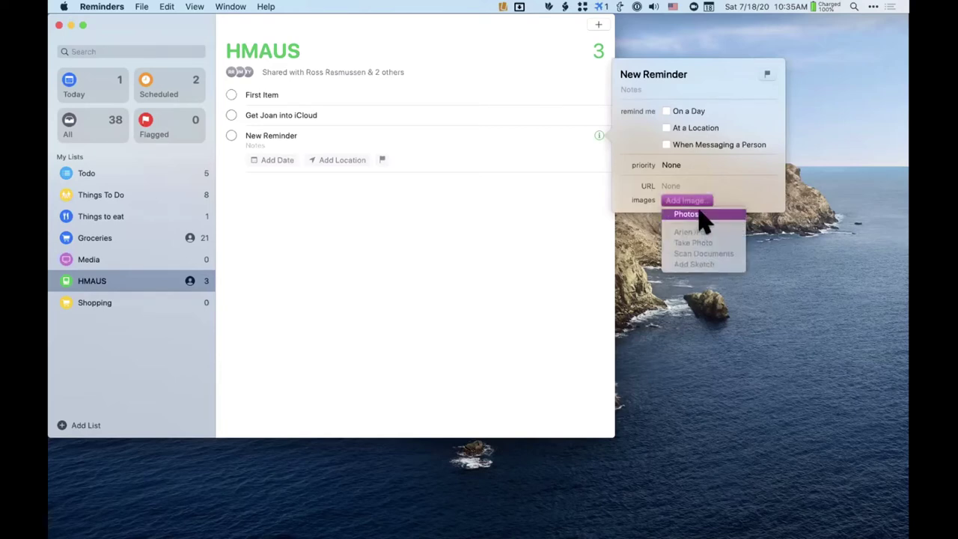
{"action": "left_click", "coordinate": [712, 216]}
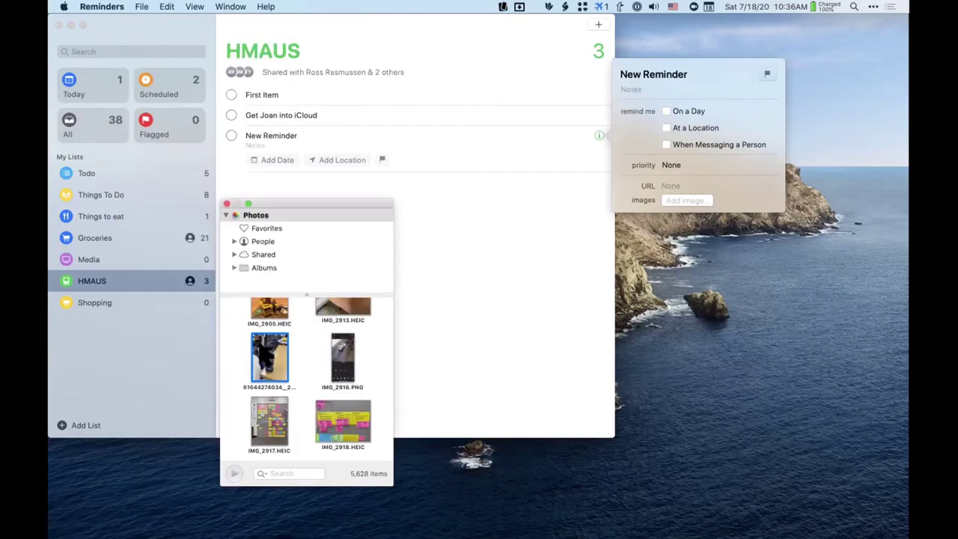
{"action": "double_click", "coordinate": [269, 358]}
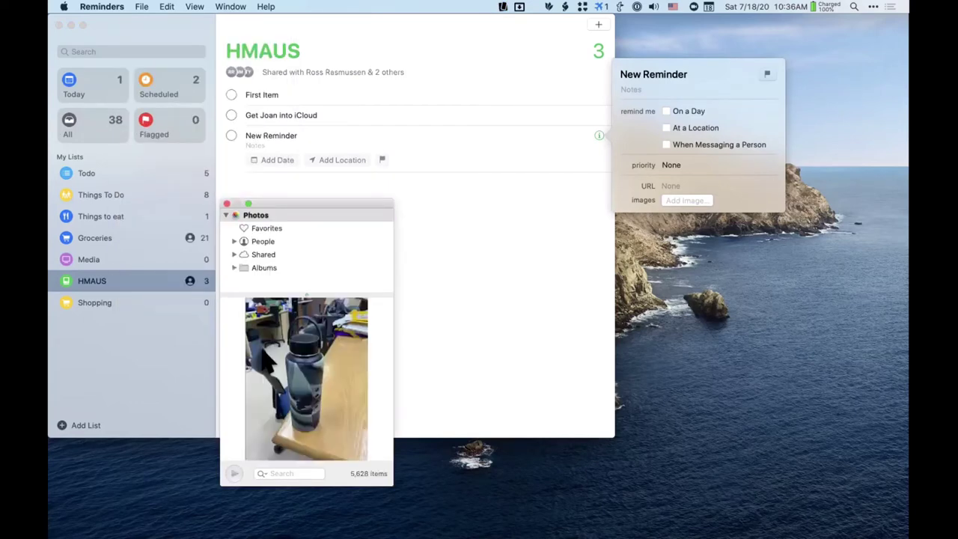
{"action": "left_click_drag", "start_coordinate": [283, 359], "coordinate": [705, 195]}
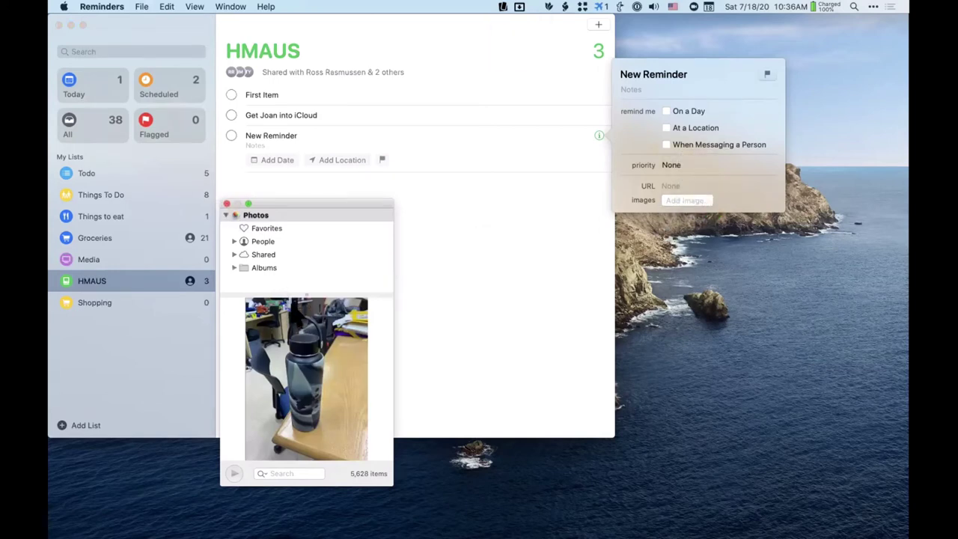
{"action": "left_click", "coordinate": [228, 204]}
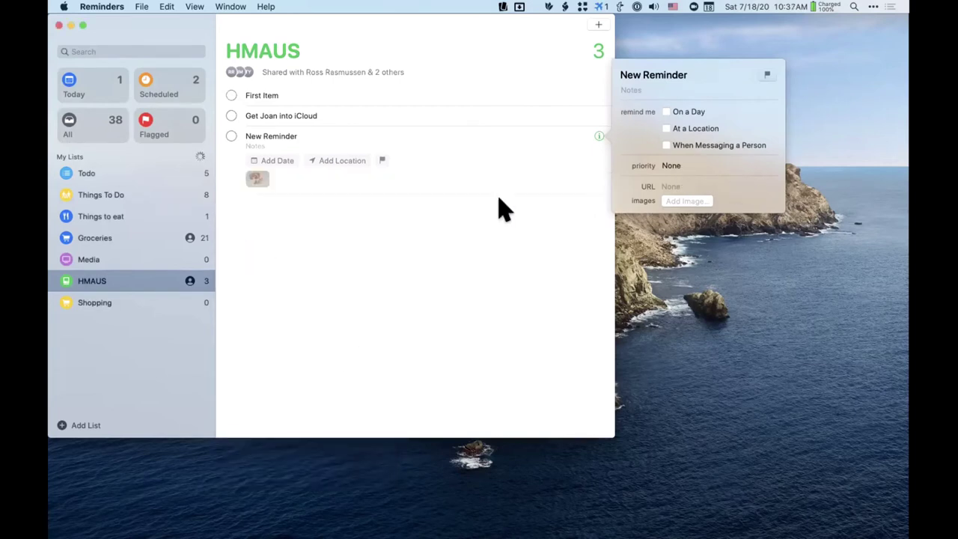
{"action": "left_click", "coordinate": [427, 214]}
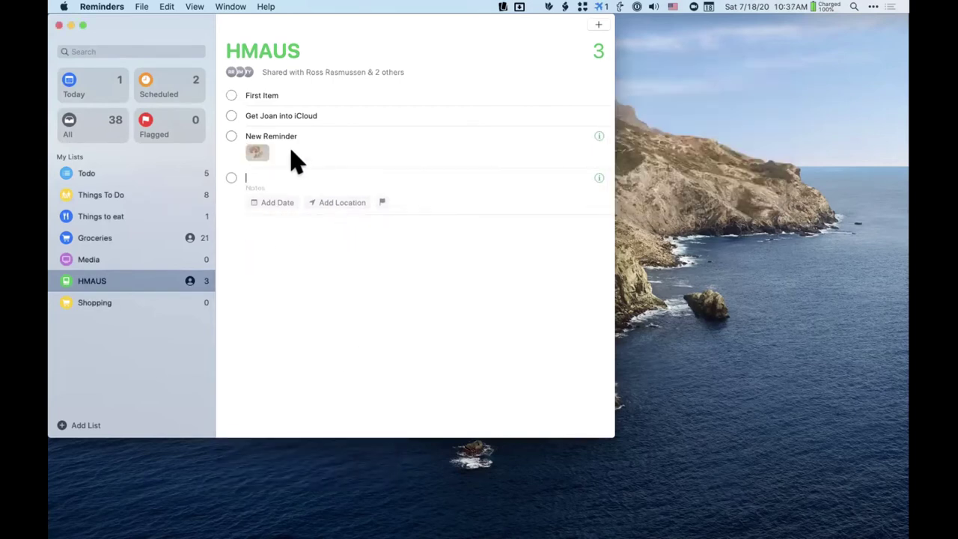
{"action": "key", "text": "Escape"}
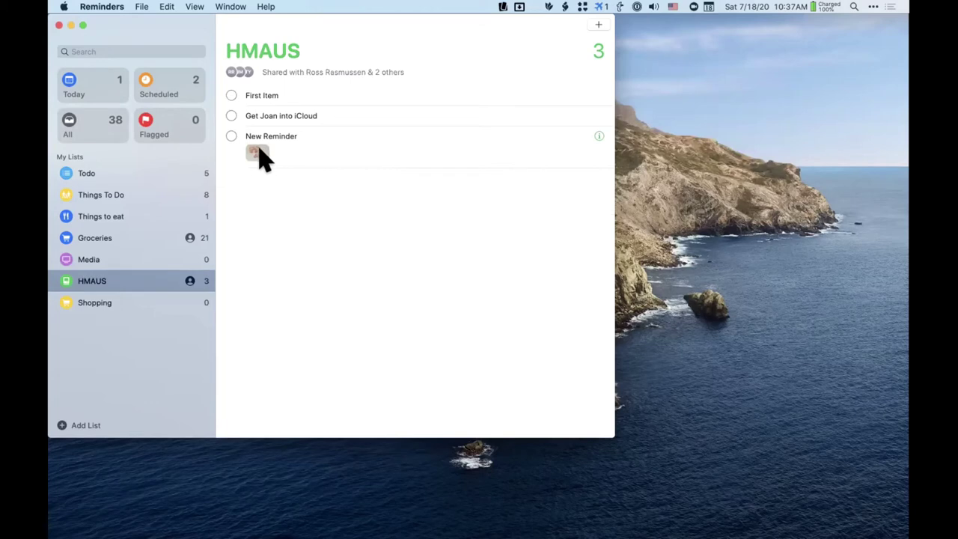
- Check the attached image in the details of New Reminder
{"action": "left_click", "coordinate": [599, 137]}
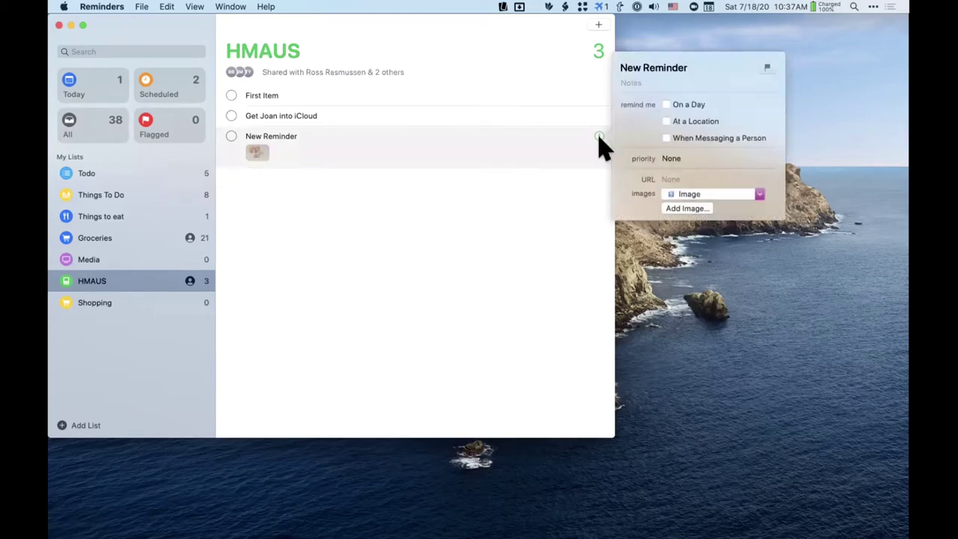
{"action": "left_click", "coordinate": [759, 194]}
{"action": "left_click", "coordinate": [681, 210]}
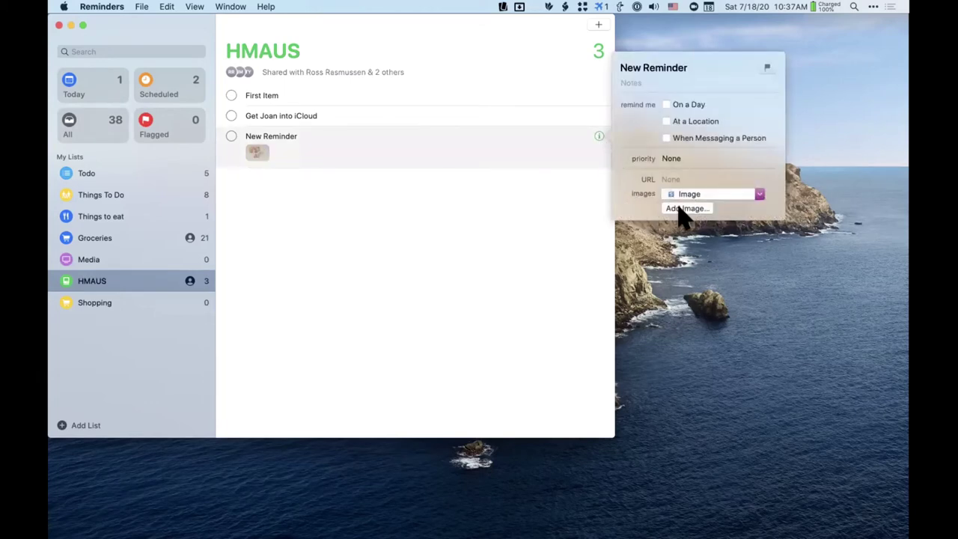
- Add a reminder titled "Image in Reminder" to the HMAUS list and open its details
{"action": "left_click", "coordinate": [416, 213]}
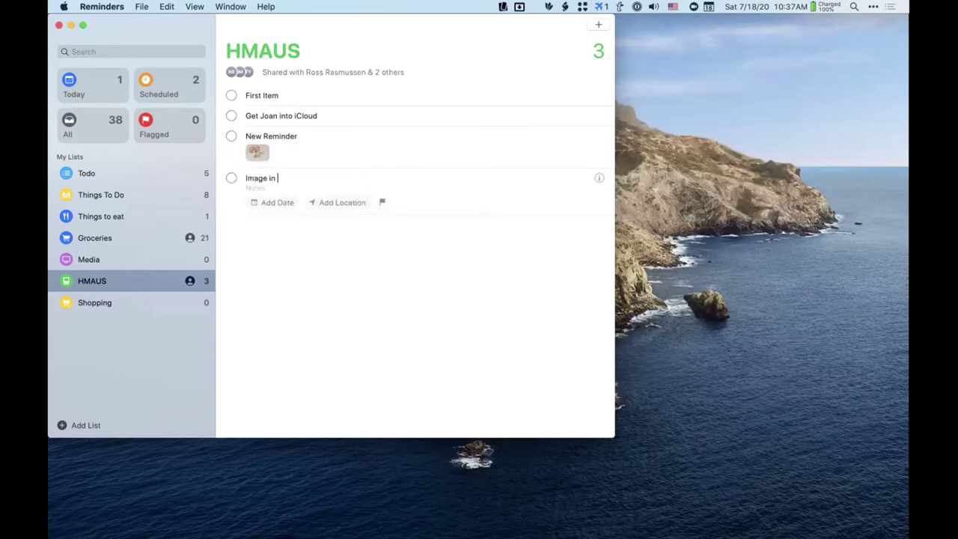
{"action": "key", "text": "Return"}
{"action": "left_click", "coordinate": [598, 178]}
- Attach an image to the Image in Reminder item by taking a photo with the connected iPad
{"action": "left_click", "coordinate": [688, 242]}
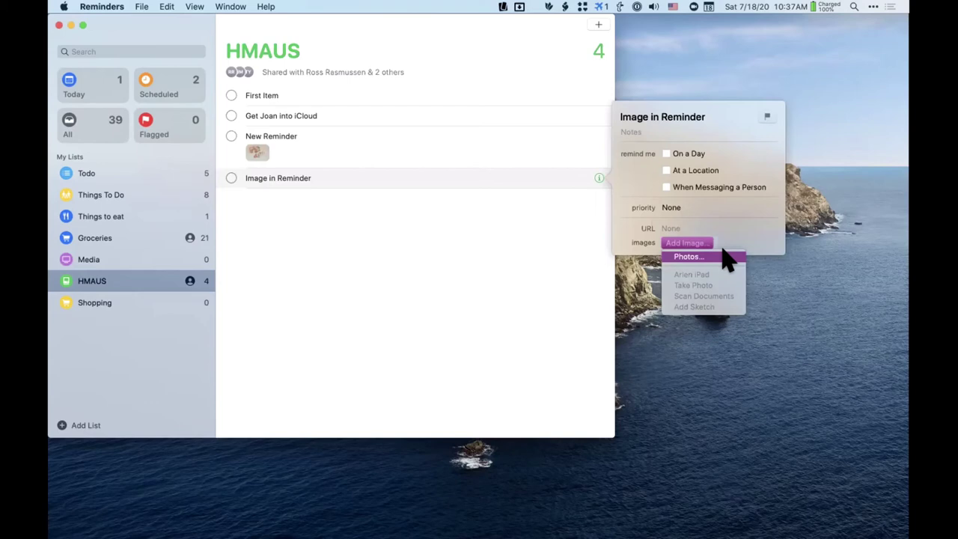
{"action": "left_click", "coordinate": [737, 241]}
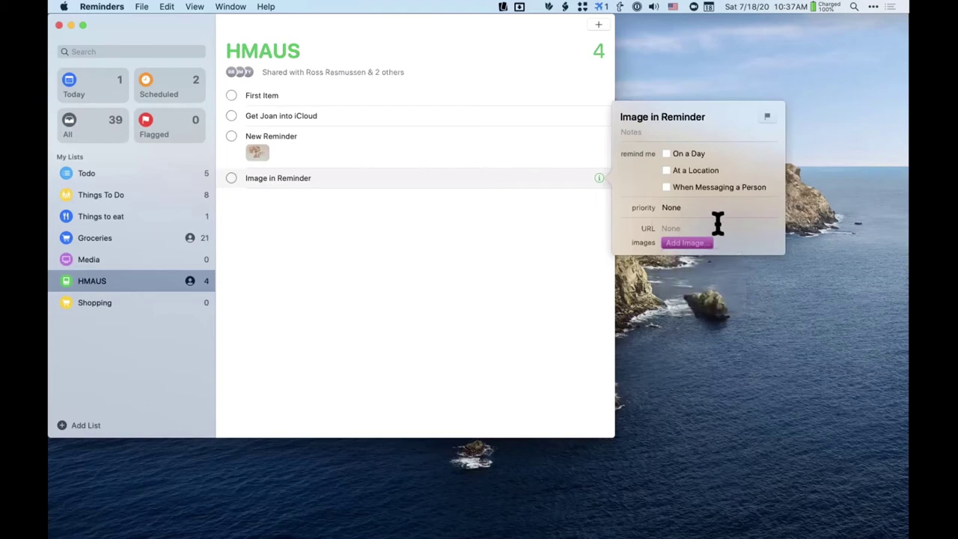
{"action": "left_click", "coordinate": [715, 226]}
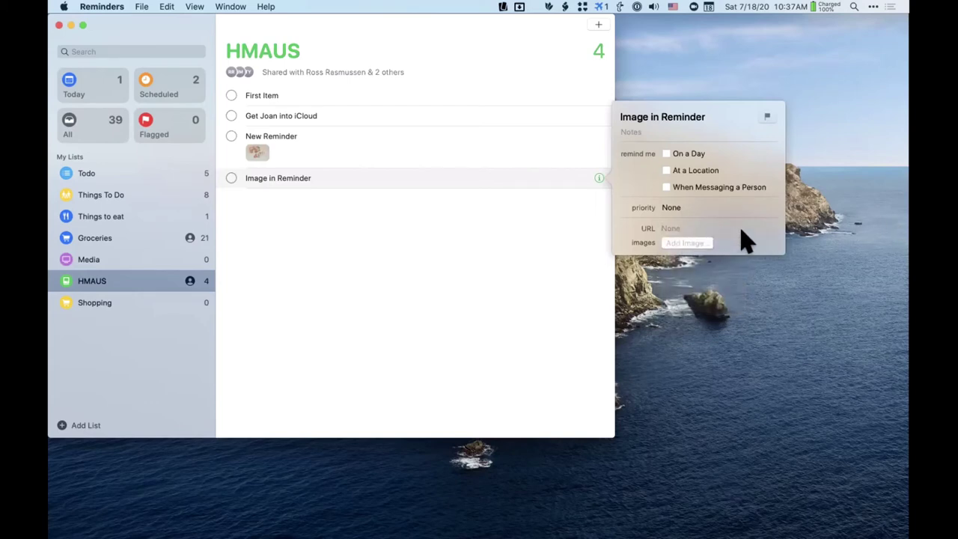
{"action": "left_click", "coordinate": [699, 241]}
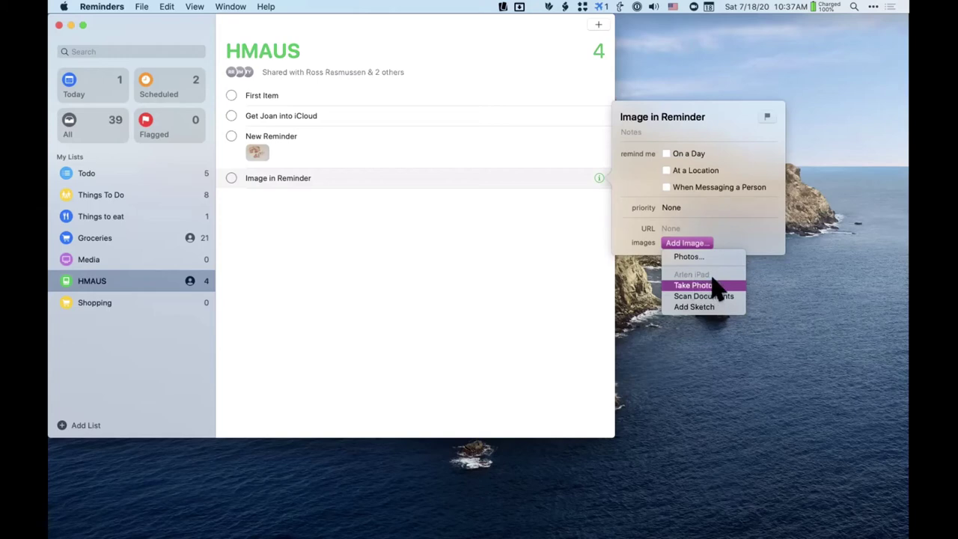
{"action": "left_click", "coordinate": [684, 285]}
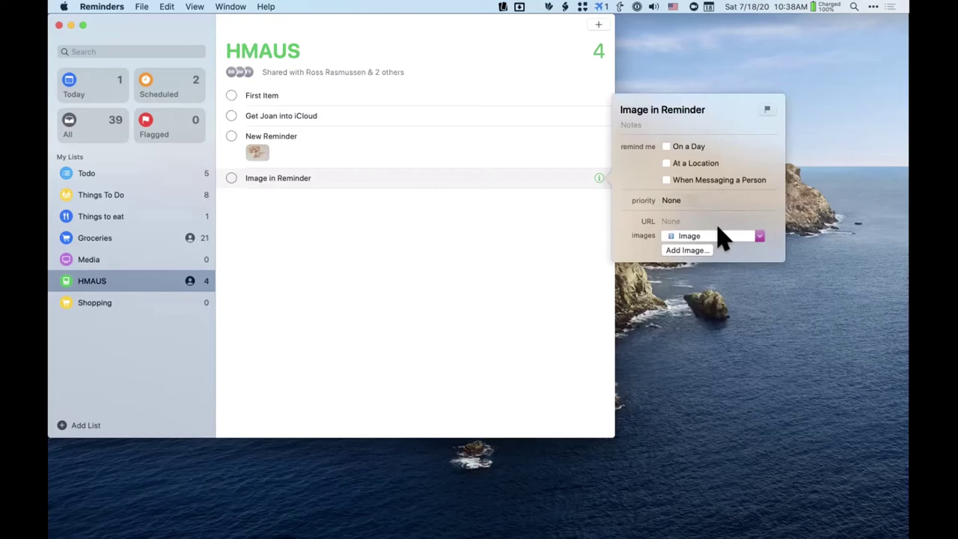
- Preview the photo attached to the Image in Reminder item with Quick Look from its details
{"action": "left_click", "coordinate": [466, 249]}
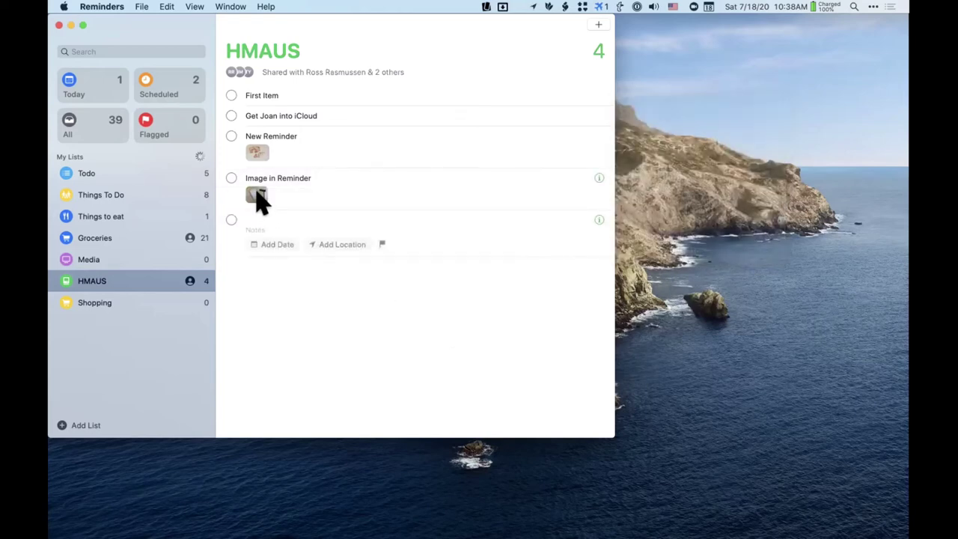
{"action": "left_click", "coordinate": [255, 199]}
{"action": "left_click", "coordinate": [442, 313]}
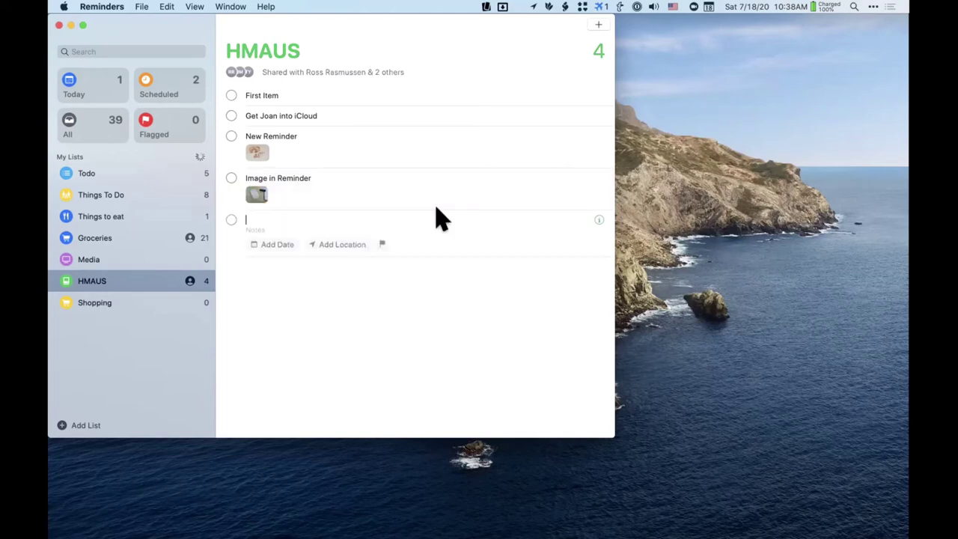
{"action": "left_click", "coordinate": [599, 177]}
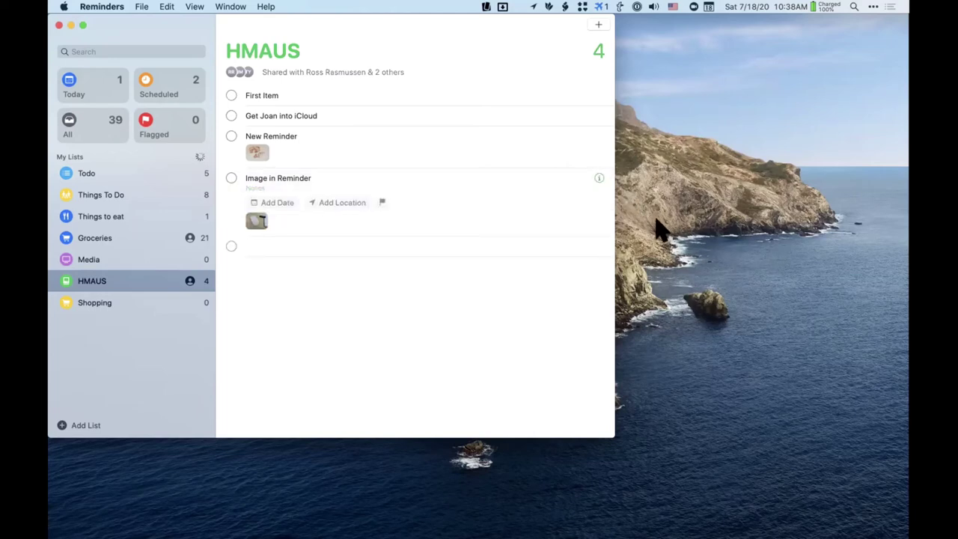
{"action": "left_click", "coordinate": [749, 236]}
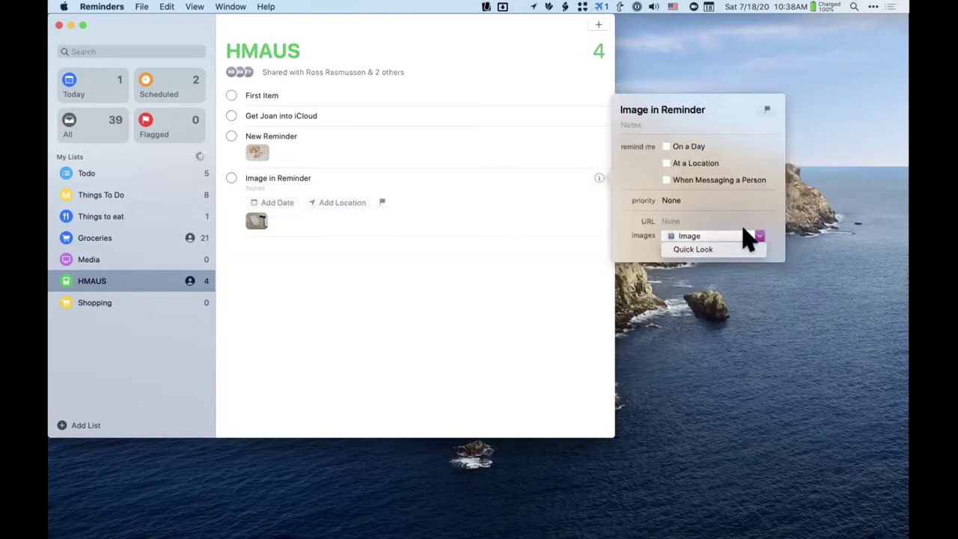
{"action": "left_click", "coordinate": [700, 251]}
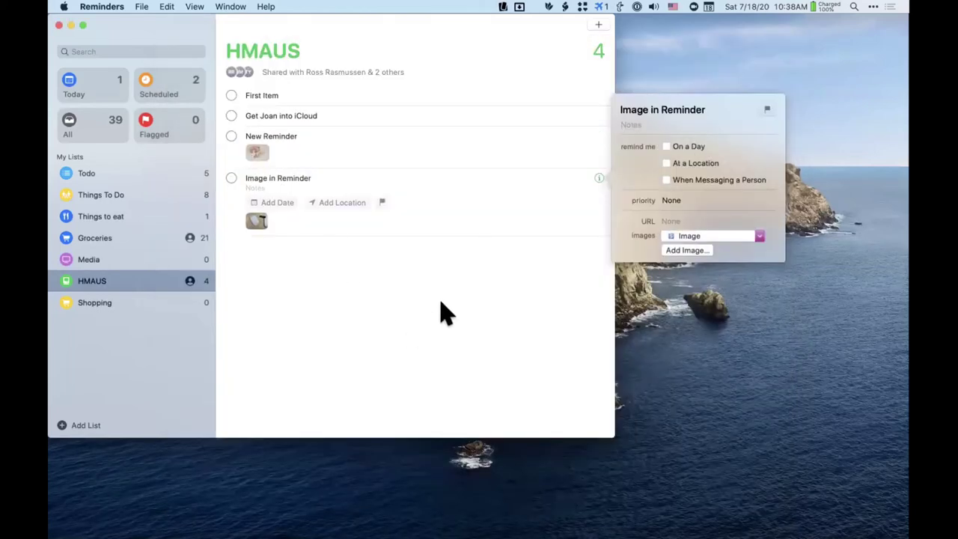
{"action": "left_click", "coordinate": [440, 309]}
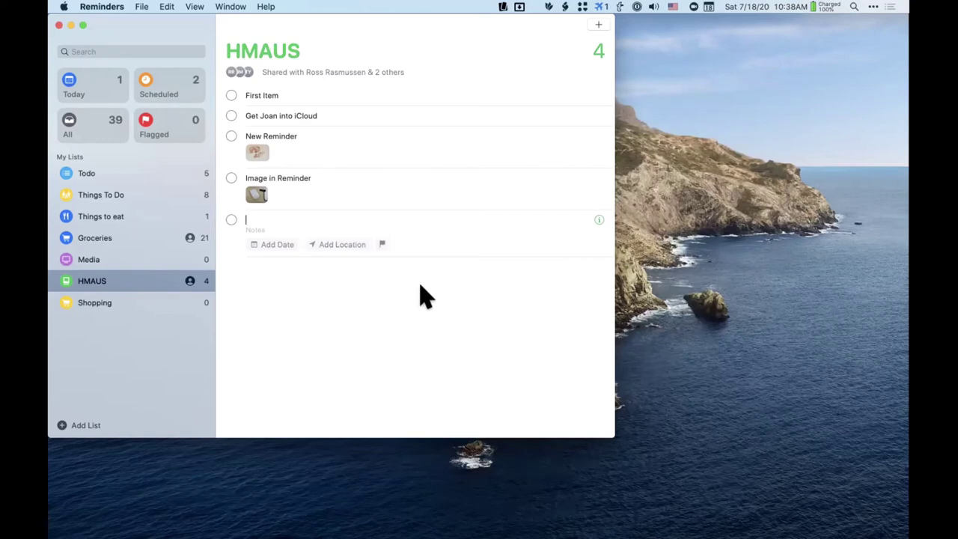
- Open the details of Image in Reminder and start a new sketch on the connected iPad as another image
{"action": "left_click", "coordinate": [421, 295]}
{"action": "left_click", "coordinate": [353, 181]}
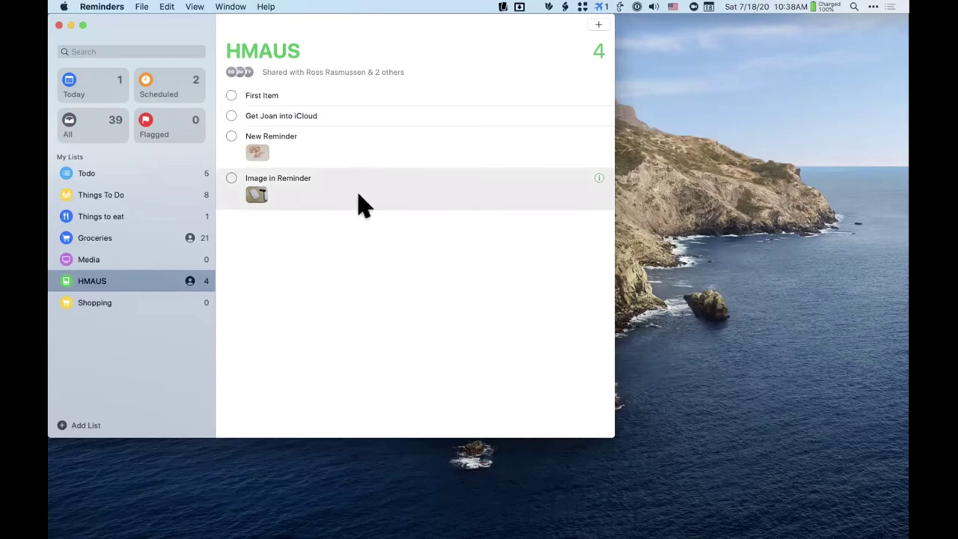
{"action": "left_click", "coordinate": [599, 179]}
{"action": "left_click", "coordinate": [702, 250]}
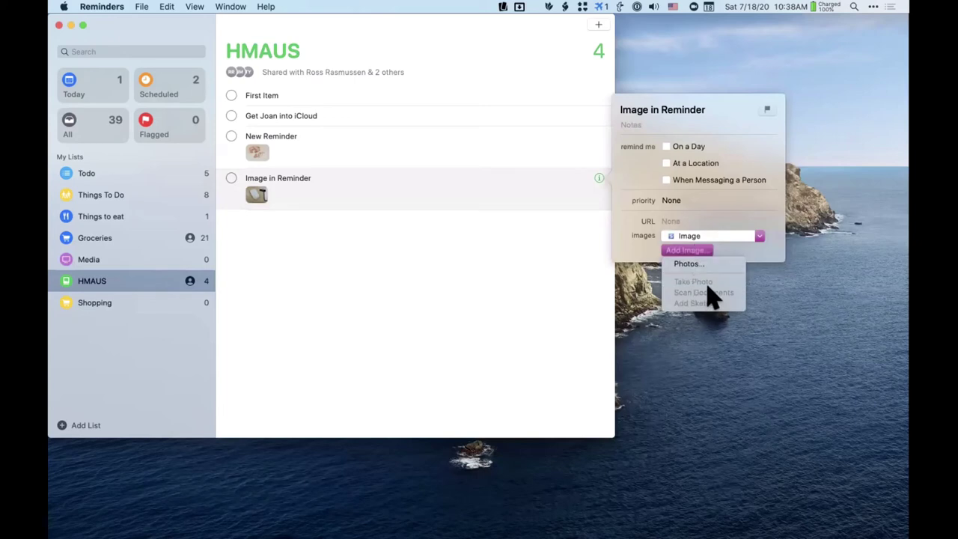
{"action": "left_click", "coordinate": [724, 213]}
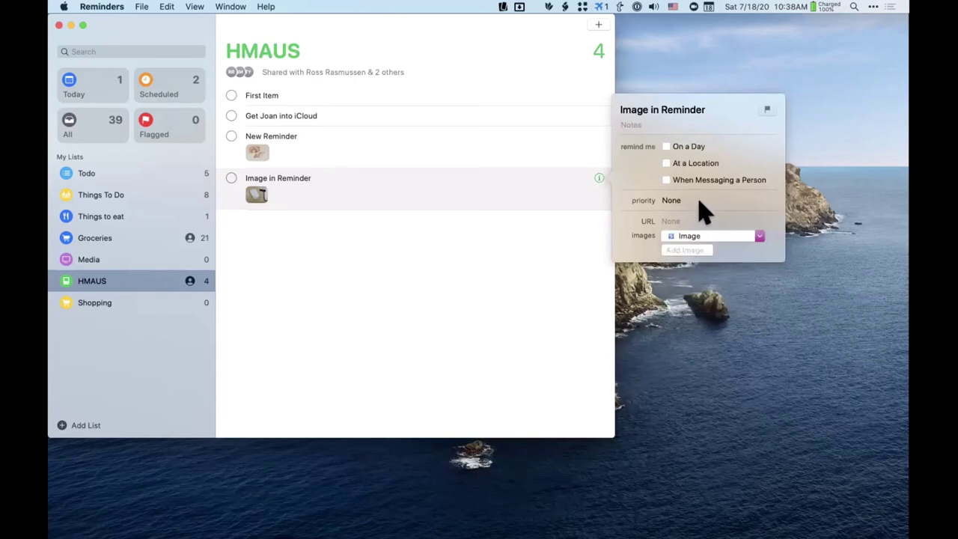
{"action": "left_click", "coordinate": [688, 251]}
{"action": "left_click", "coordinate": [760, 235]}
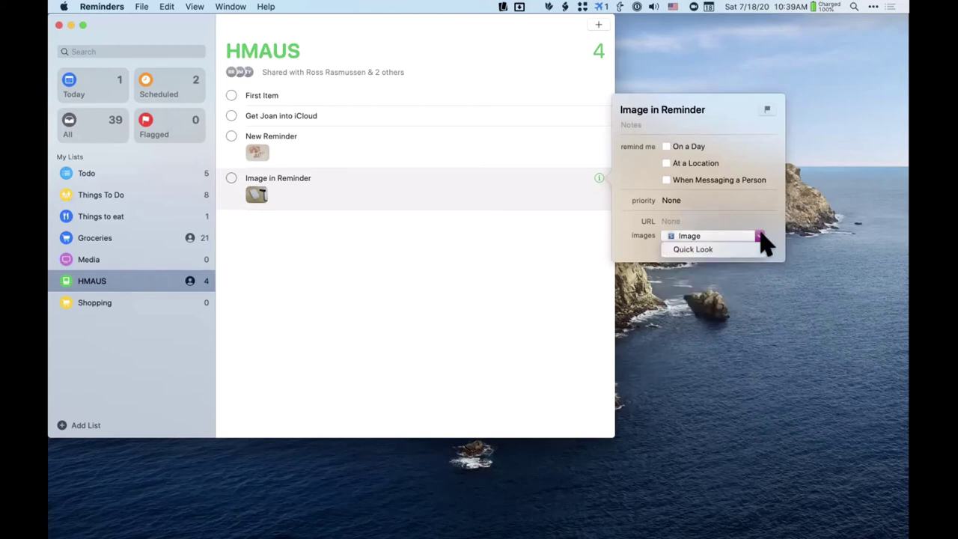
{"action": "left_click", "coordinate": [744, 253]}
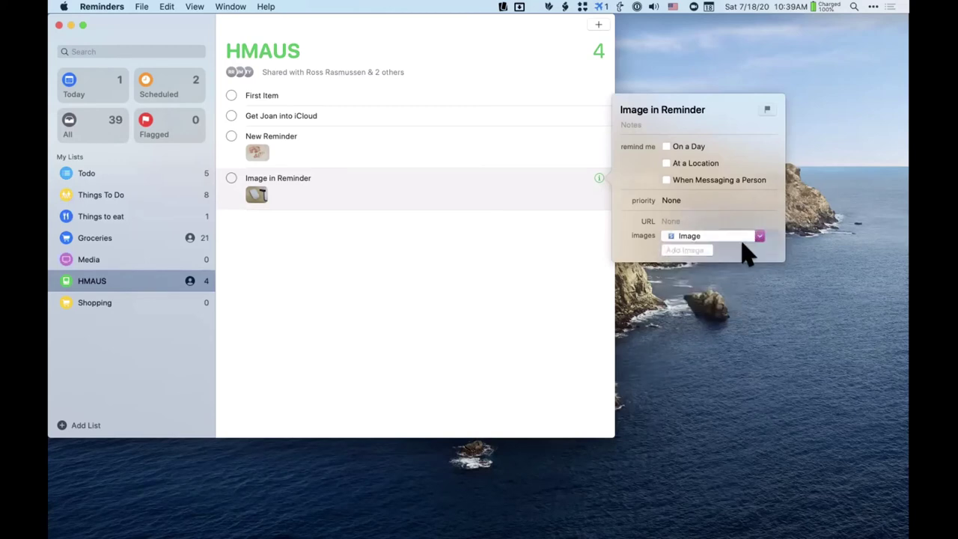
{"action": "left_click", "coordinate": [683, 251]}
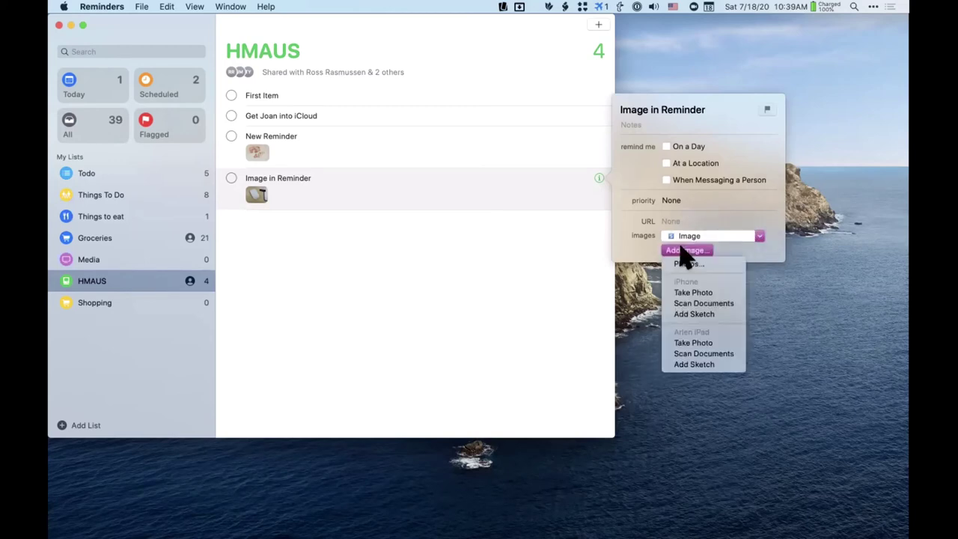
{"action": "left_click", "coordinate": [704, 364]}
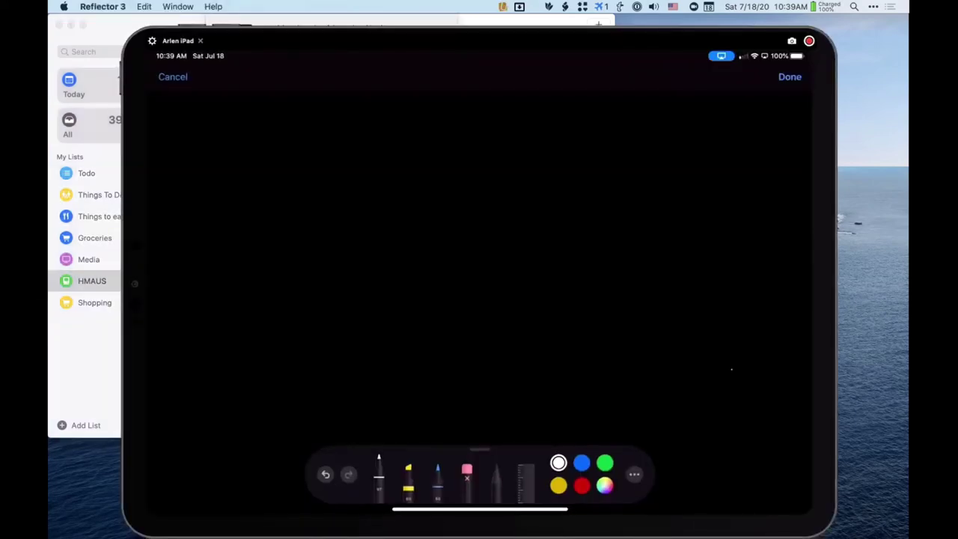
- Handwrite "Hi everyone" in white pen on the iPad and attach the sketch to Image in Reminder
{"action": "left_click_drag", "start_coordinate": [243, 124], "coordinate": [247, 224]}
{"action": "left_click_drag", "start_coordinate": [246, 189], "coordinate": [315, 166]}
{"action": "left_click_drag", "start_coordinate": [303, 126], "coordinate": [322, 229]}
{"action": "left_click_drag", "start_coordinate": [364, 187], "coordinate": [366, 213]}
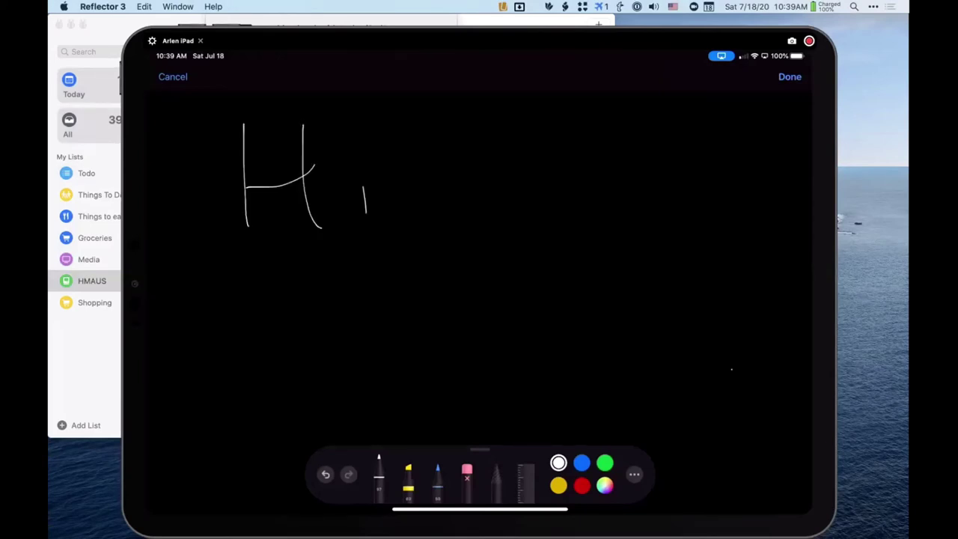
{"action": "left_click_drag", "start_coordinate": [363, 140], "coordinate": [371, 137]}
{"action": "mouse_move", "coordinate": [214, 310]}
{"action": "left_mouse_down"}
{"action": "mouse_move", "coordinate": [310, 335]}
{"action": "mouse_move", "coordinate": [506, 328]}
{"action": "mouse_move", "coordinate": [689, 275]}
{"action": "mouse_move", "coordinate": [787, 307]}
{"action": "left_mouse_up"}
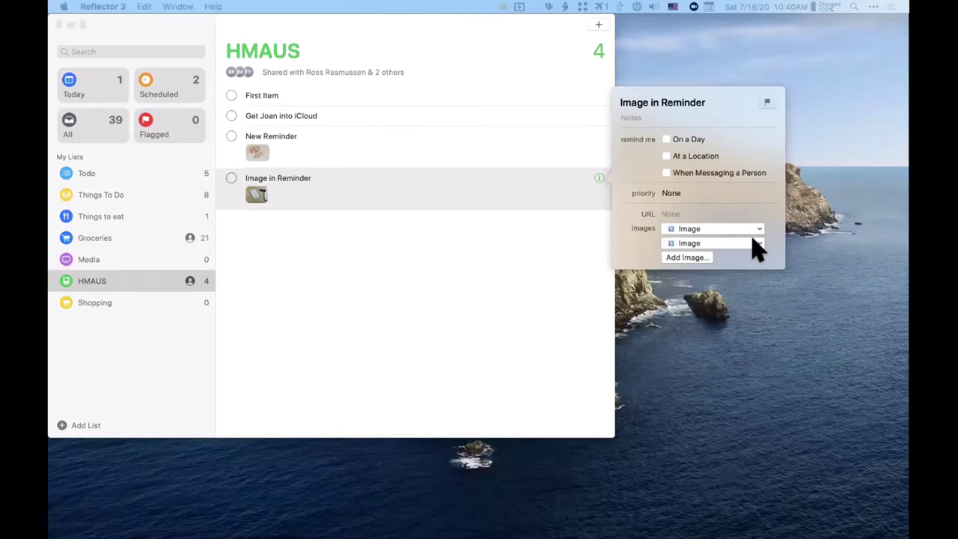
{"action": "left_click", "coordinate": [779, 247]}
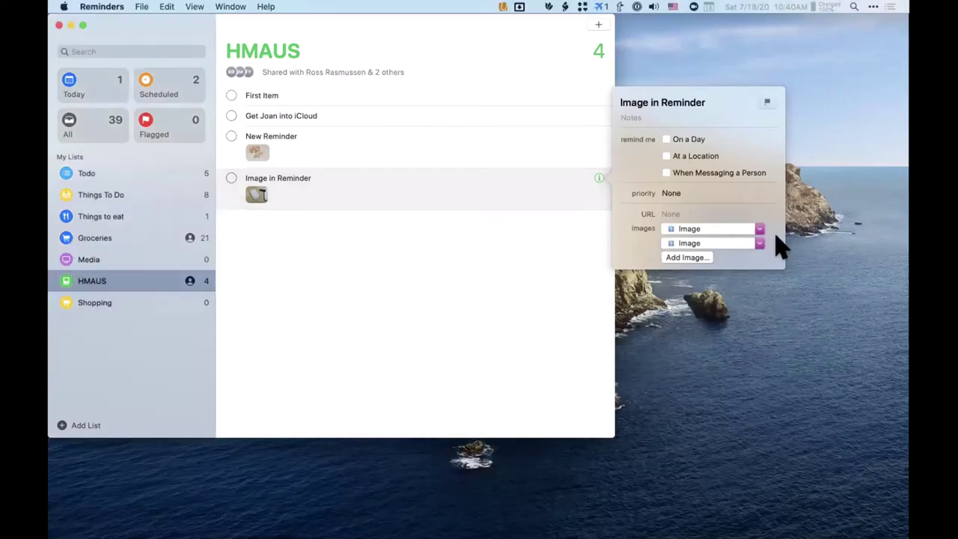
- Preview the handwritten sketch and the mouse photo attached to Image in Reminder at full size
{"action": "left_click", "coordinate": [516, 279]}
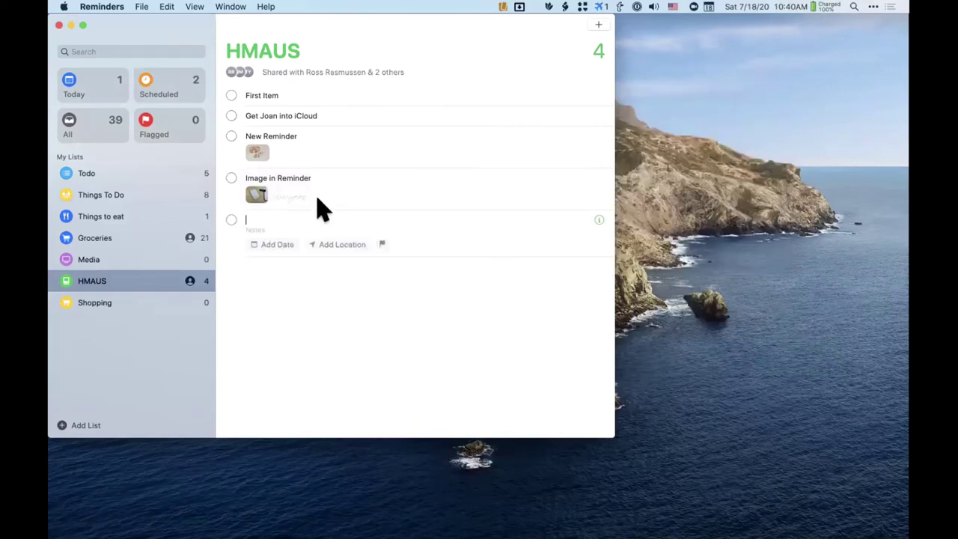
{"action": "left_click", "coordinate": [288, 192]}
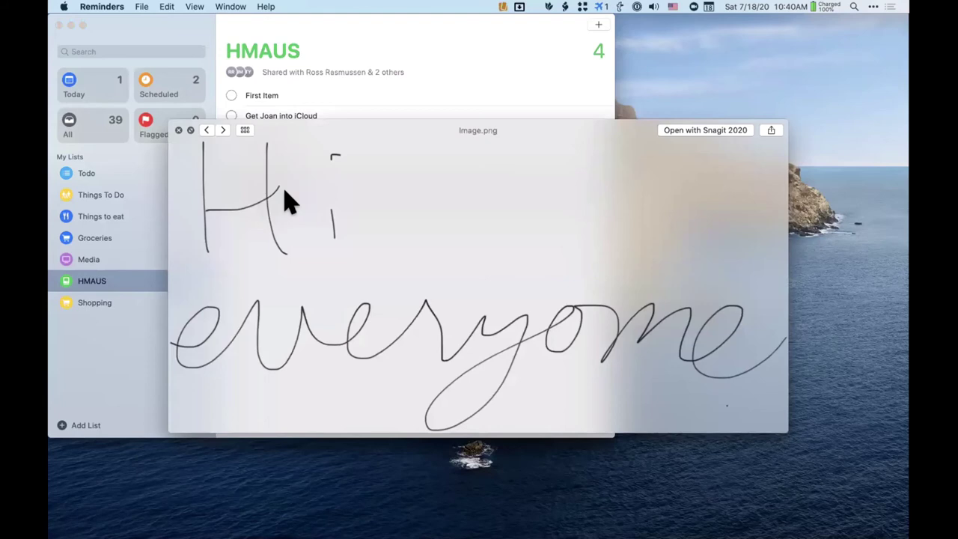
{"action": "key", "text": "Escape"}
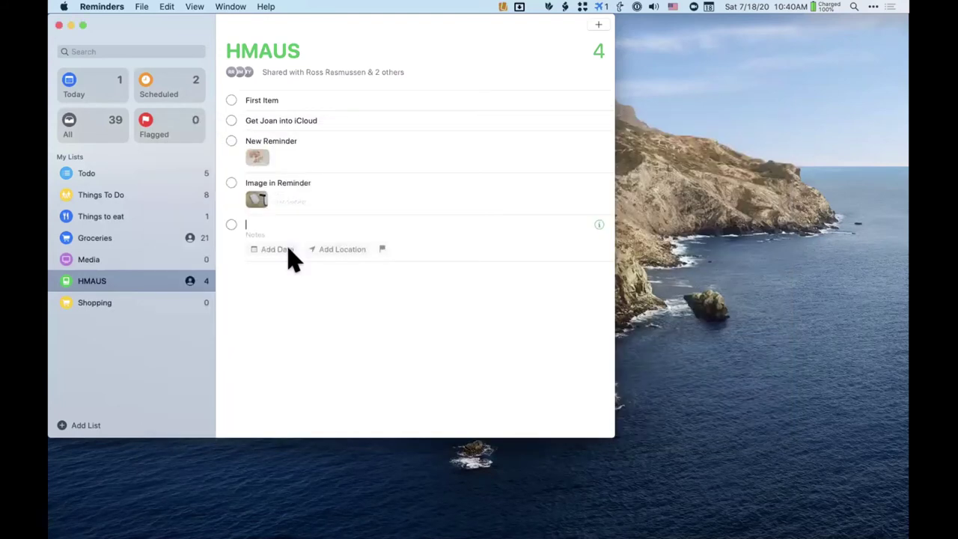
{"action": "left_click", "coordinate": [254, 198]}
{"action": "left_click", "coordinate": [257, 200]}
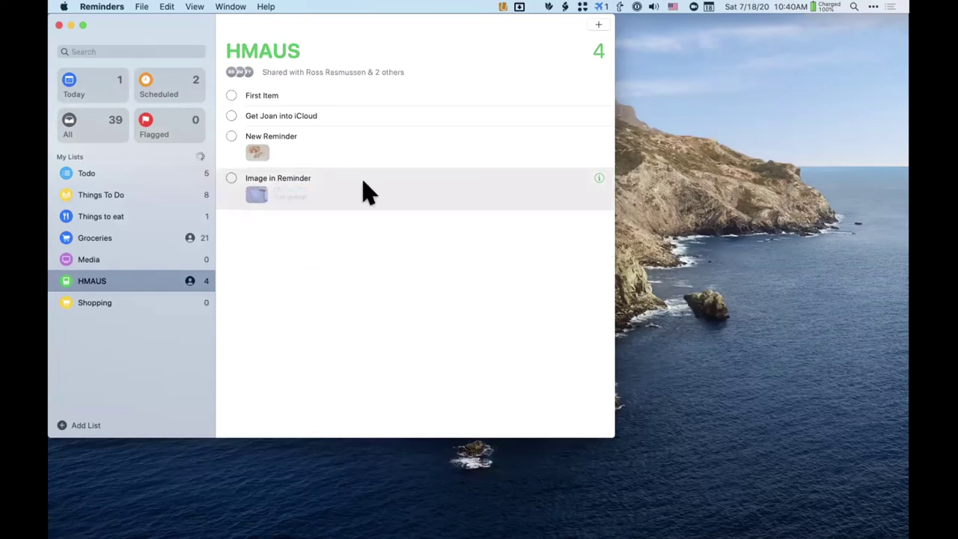
{"action": "key", "text": "space"}
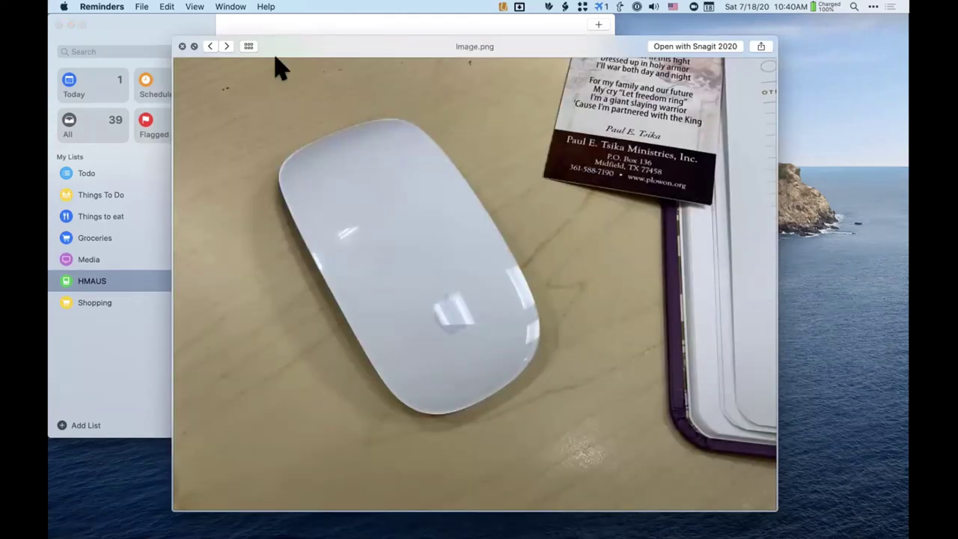
{"action": "key", "text": "space"}
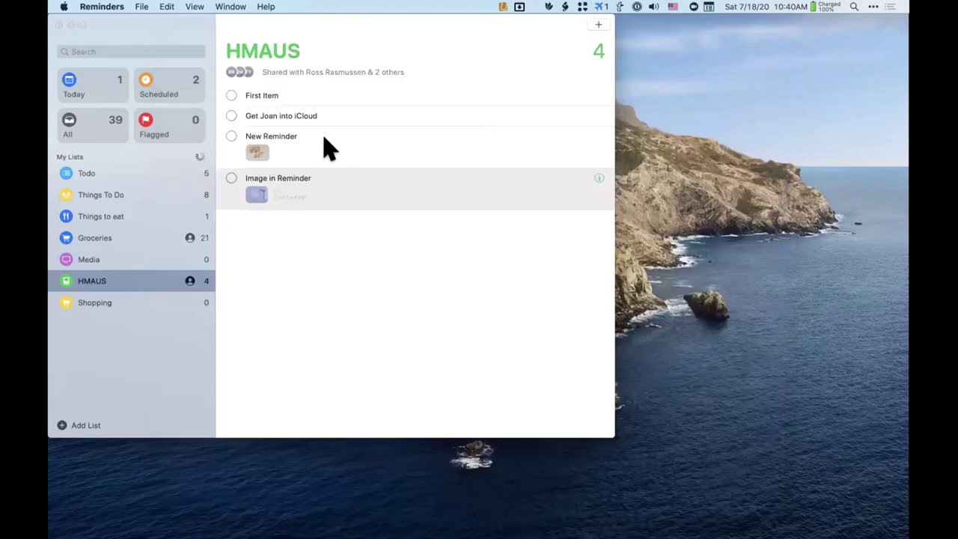
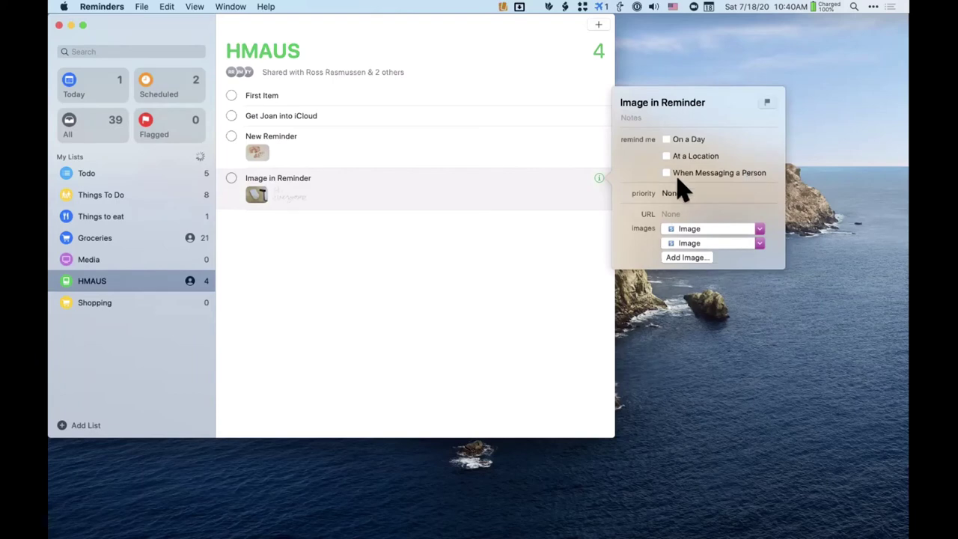
- Set Image in Reminder to notify when messaging a chosen contact
{"action": "left_click", "coordinate": [700, 174]}
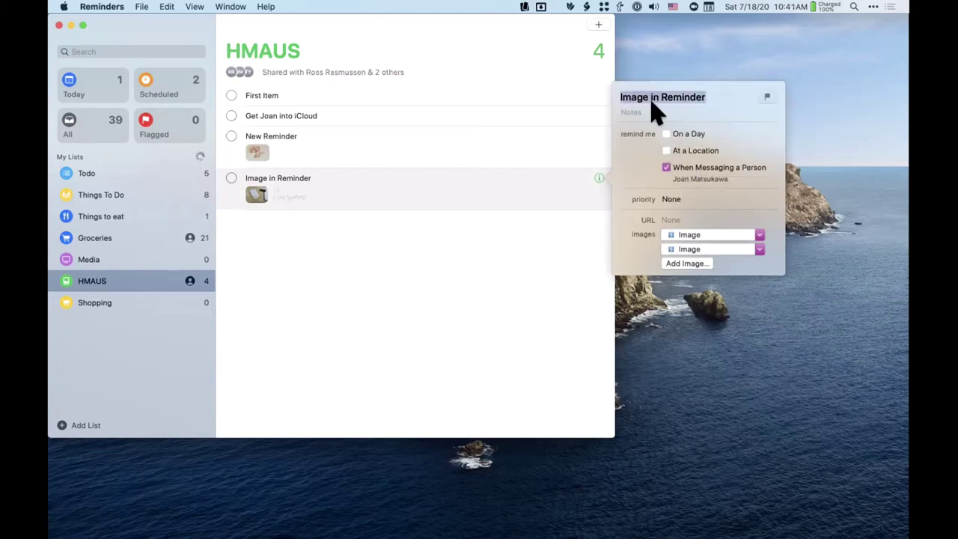
{"action": "left_click", "coordinate": [512, 253]}
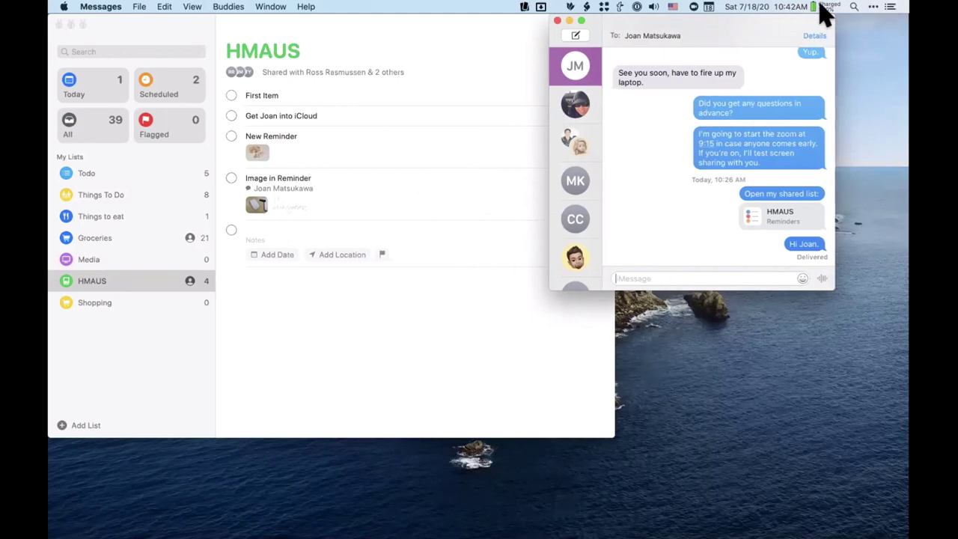
- Check Notification Center for the Image in Reminder alert tied to messaging the chosen contact
{"action": "left_click", "coordinate": [889, 7]}
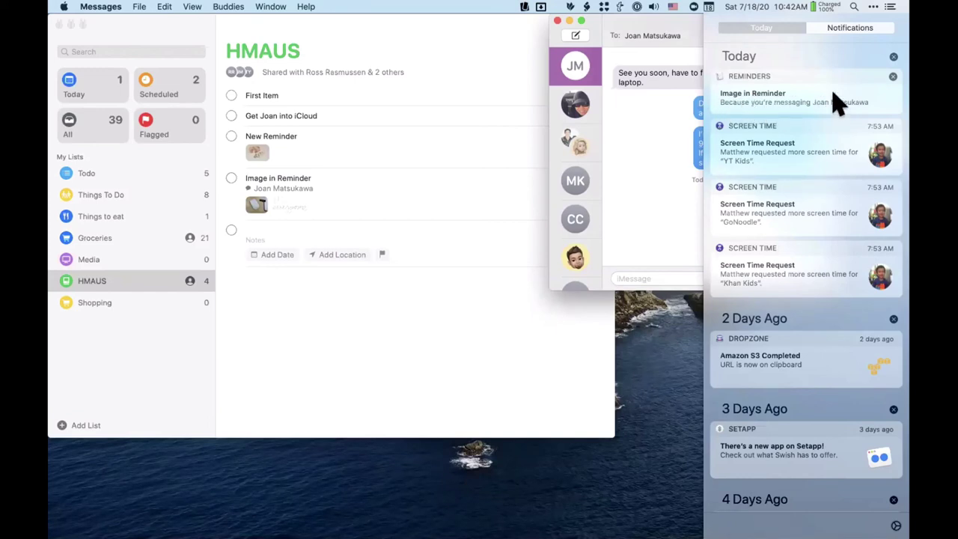
{"action": "left_click", "coordinate": [890, 6]}
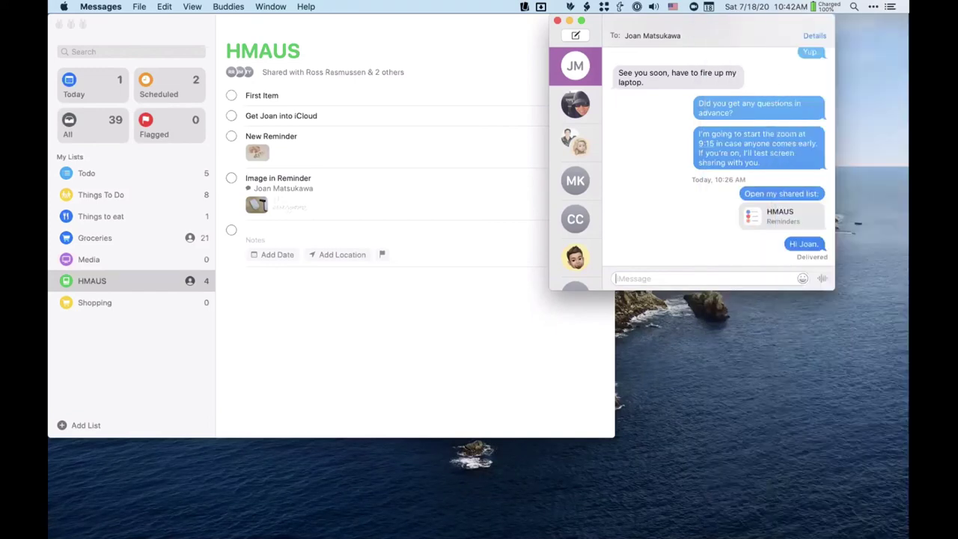
{"action": "left_click_drag", "start_coordinate": [738, 43], "coordinate": [722, 44]}
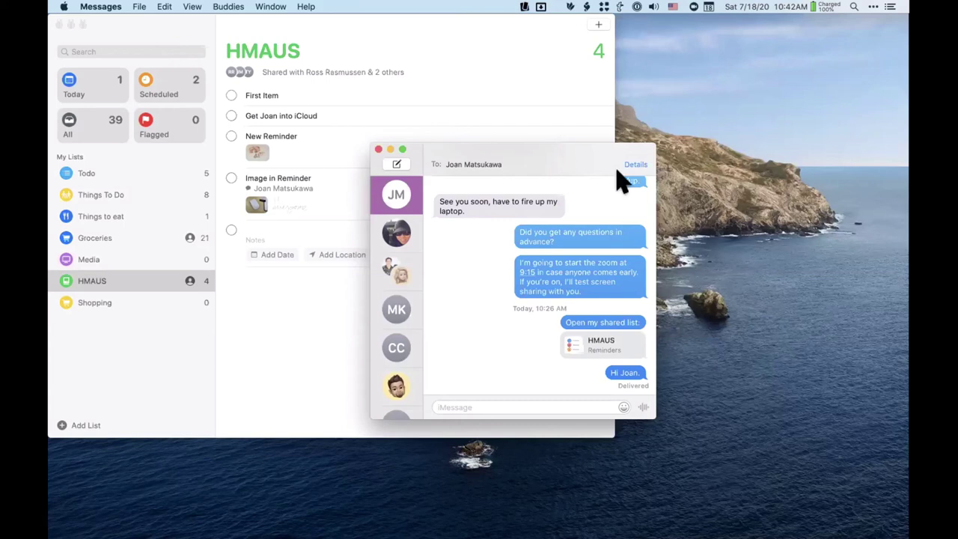
{"action": "left_click_drag", "start_coordinate": [543, 154], "coordinate": [546, 196]}
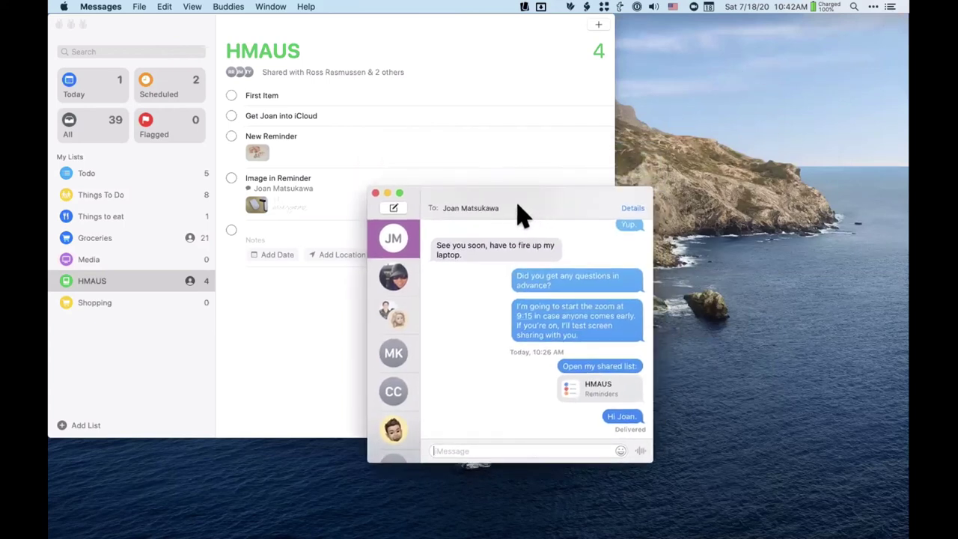
{"action": "left_click", "coordinate": [890, 6]}
{"action": "scroll", "coordinate": [816, 68], "scroll_direction": "up", "scroll_amount": 3}
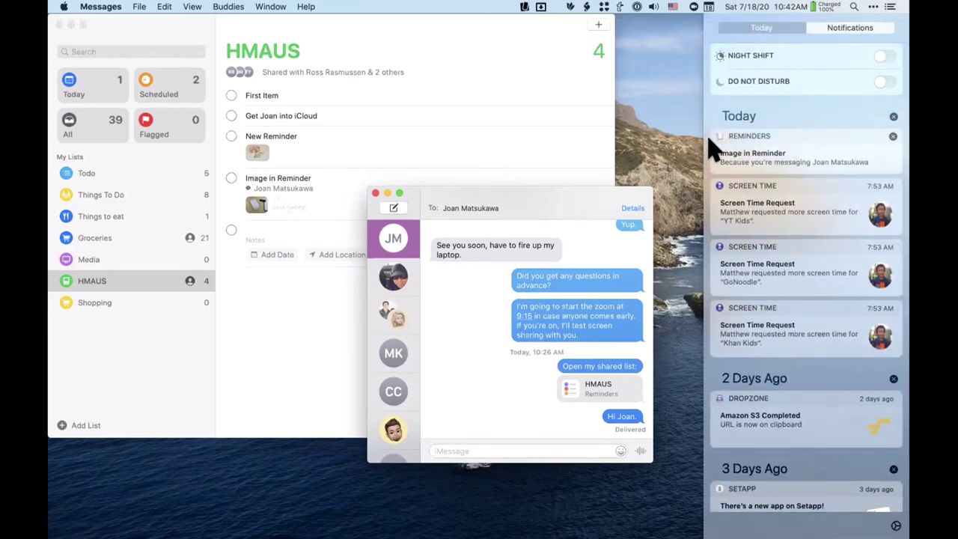
{"action": "left_click", "coordinate": [888, 7]}
{"action": "left_click_drag", "start_coordinate": [556, 197], "coordinate": [592, 198]}
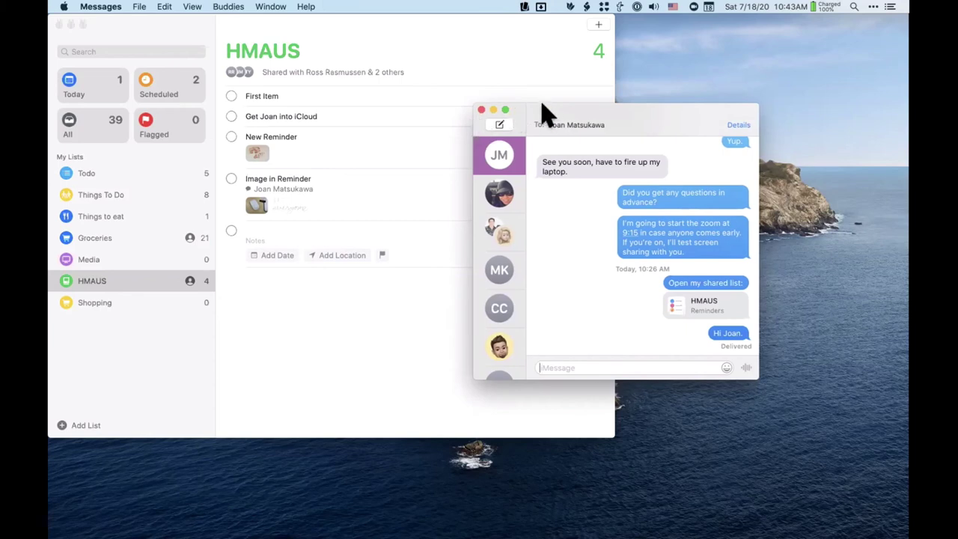
{"action": "left_click_drag", "start_coordinate": [540, 104], "coordinate": [475, 151]}
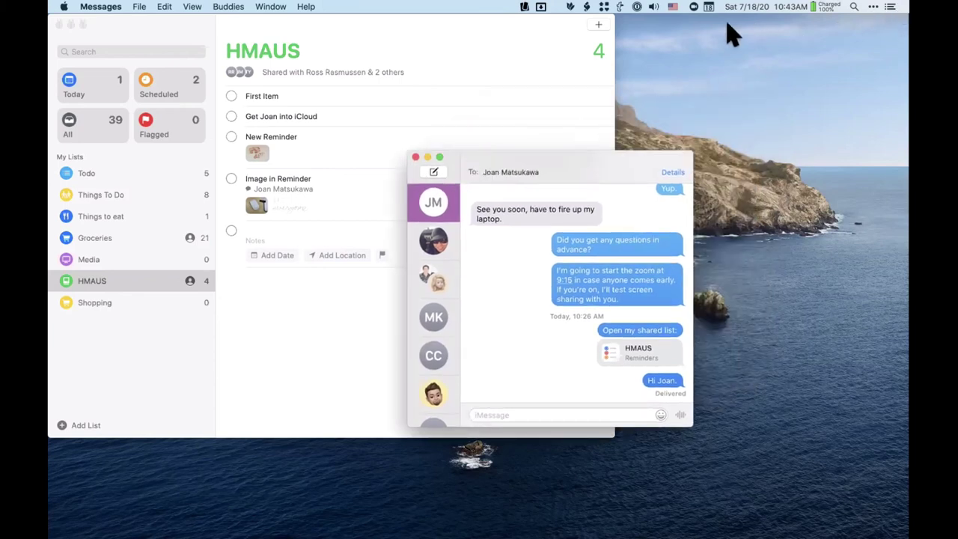
{"action": "left_click_drag", "start_coordinate": [722, 74], "coordinate": [873, 70]}
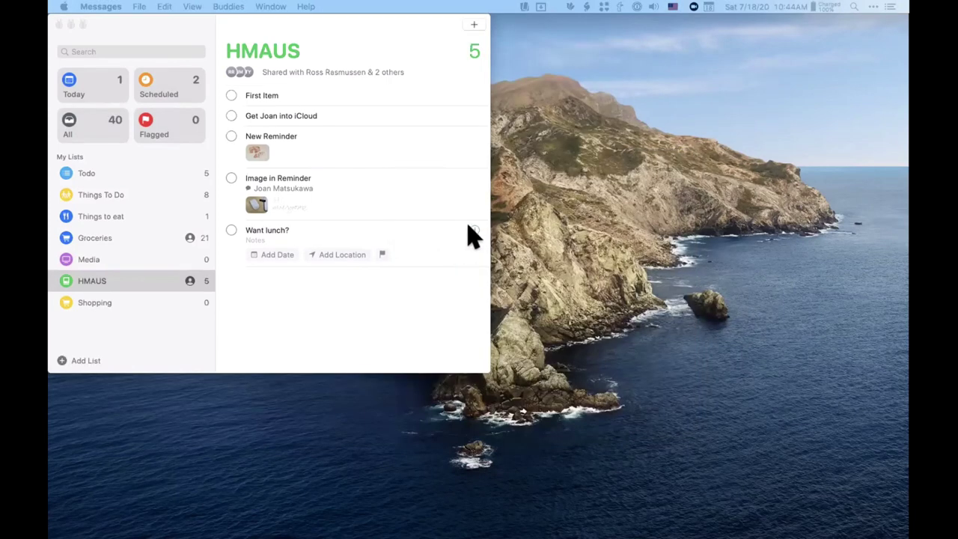
- Add a reminder titled "Refund for Dirt" to the HMAUS list
{"action": "mouse_move", "coordinate": [473, 236]}
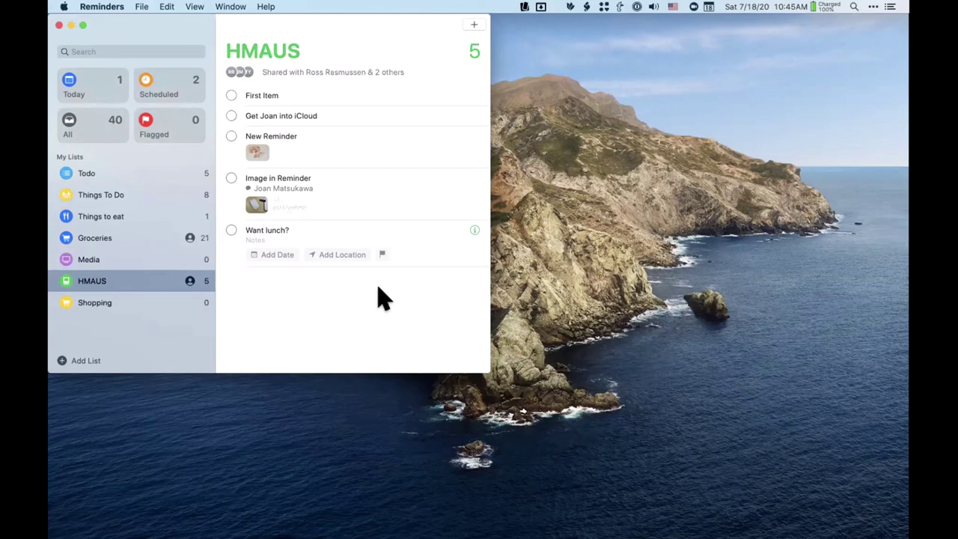
{"action": "left_click", "coordinate": [361, 299]}
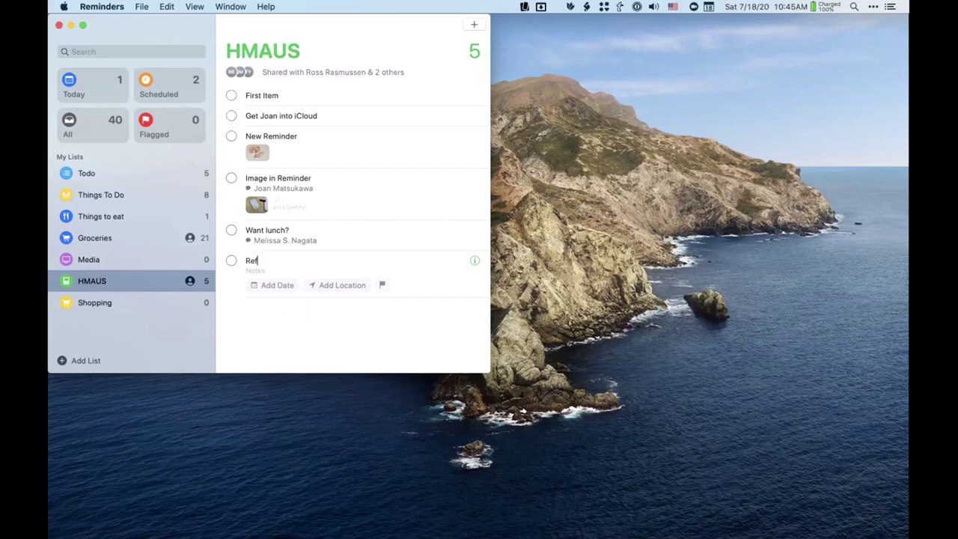
{"action": "type", "text": "und for Dirt"}
{"action": "key", "text": "Left"}
{"action": "key", "text": "Left"}
{"action": "key", "text": "Left"}
{"action": "key", "text": "Left"}
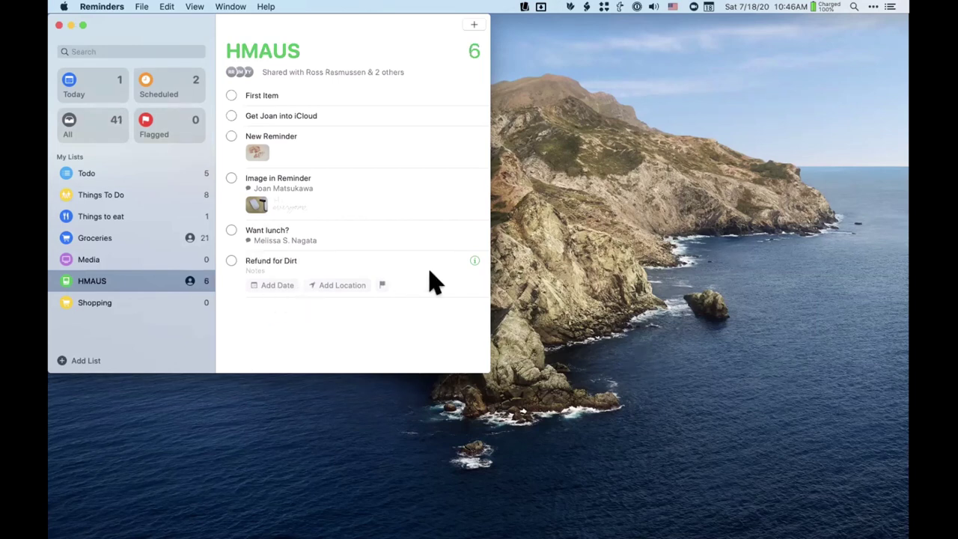
- Search for "lowe" as the location of Refund for Dirt and choose the Lowe's in Waipahu
{"action": "left_click", "coordinate": [323, 283]}
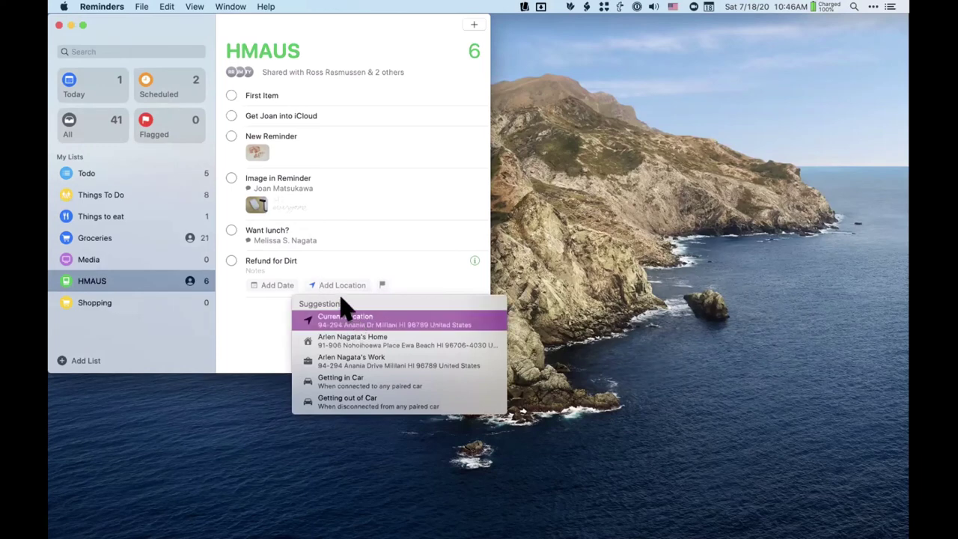
{"action": "type", "text": "lowe"}
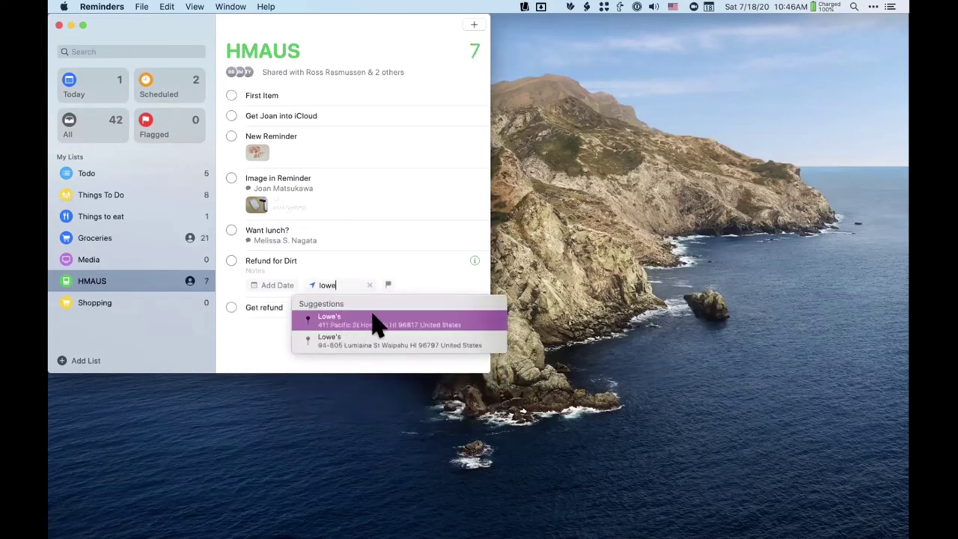
{"action": "left_click", "coordinate": [337, 345]}
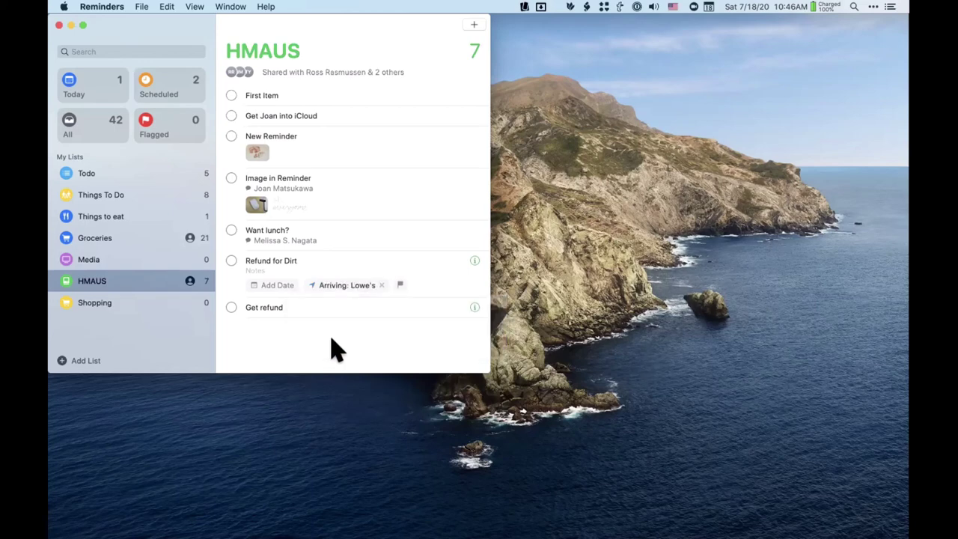